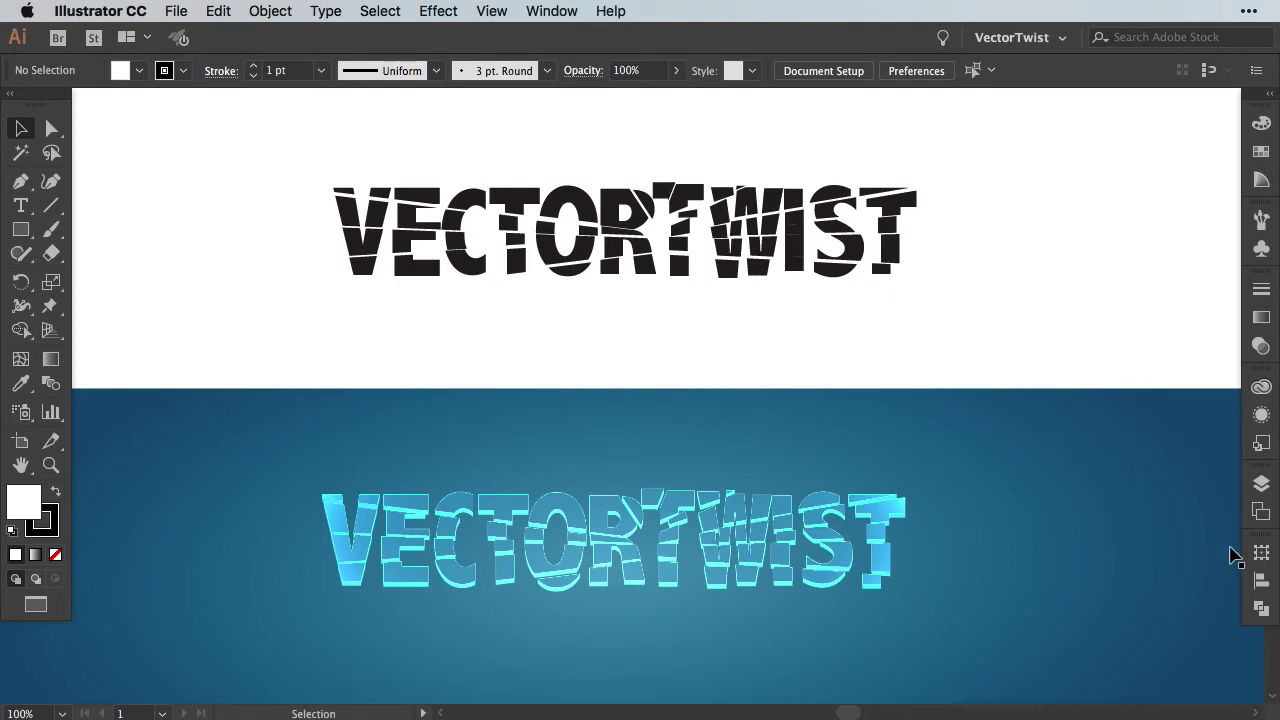
In the Layers panel, hide the glass and colored blocks layers and show only the start layer
left_click(1261, 483)
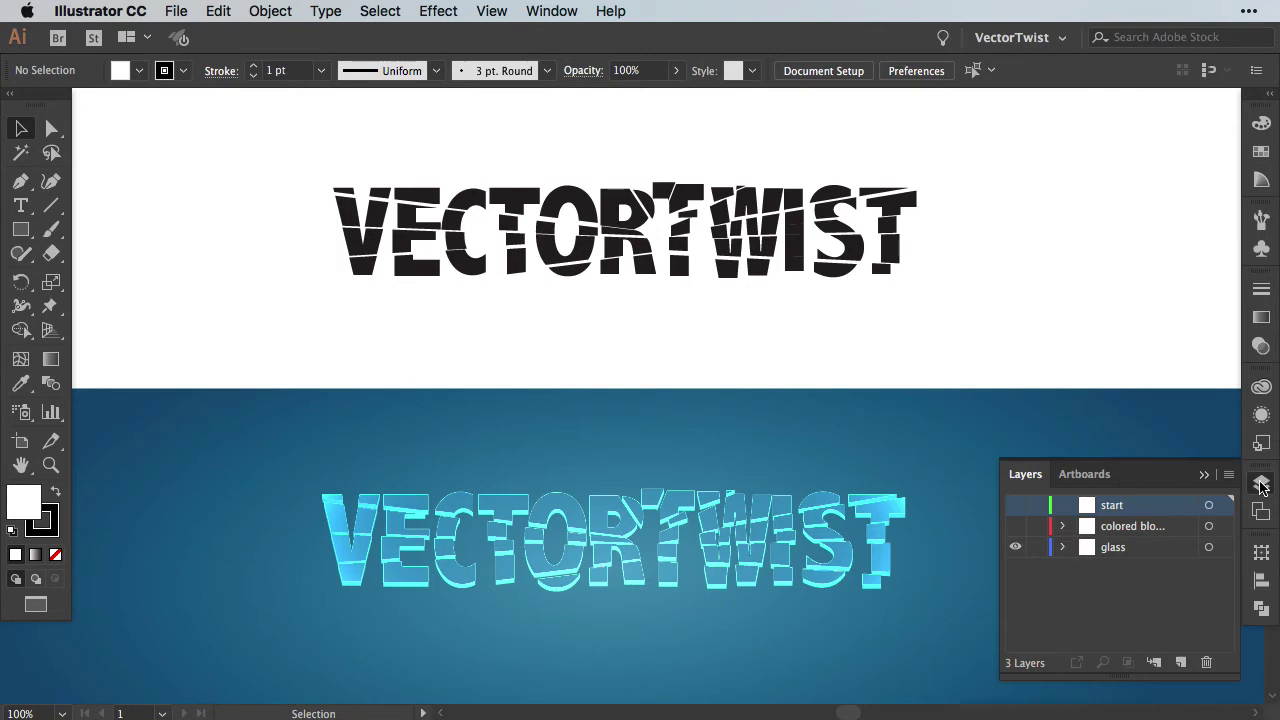
left_click(1017, 547)
left_click(1015, 526)
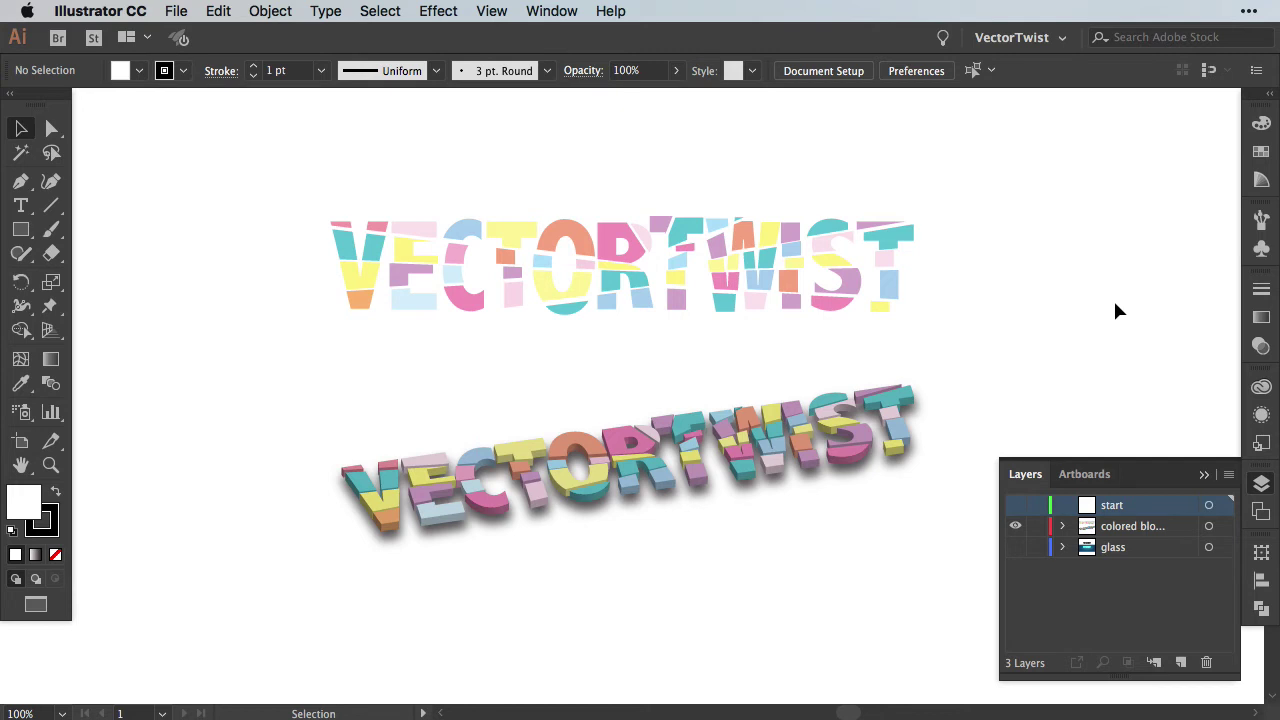
left_click(1015, 526)
left_click(1015, 505)
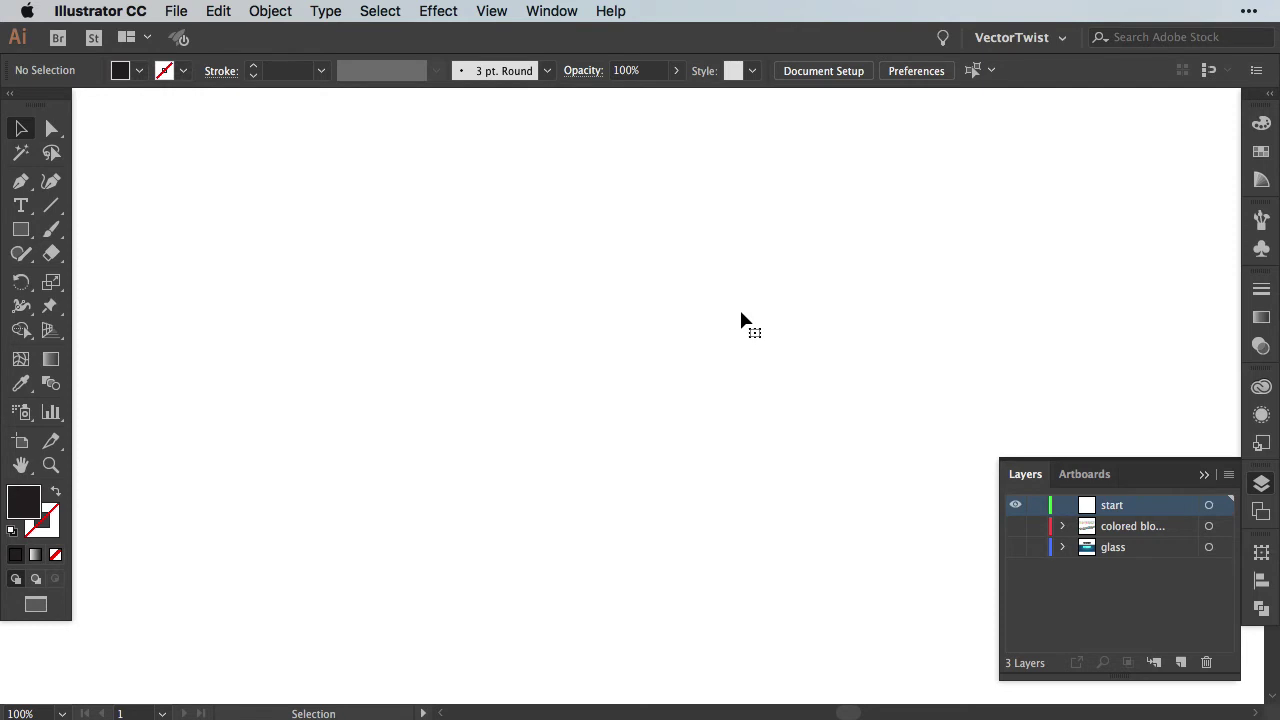
Paste the VECTORTWIST text, raise it slightly, and confirm its Abadi MT Condensed Extra Bold font
key("ctrl+v")
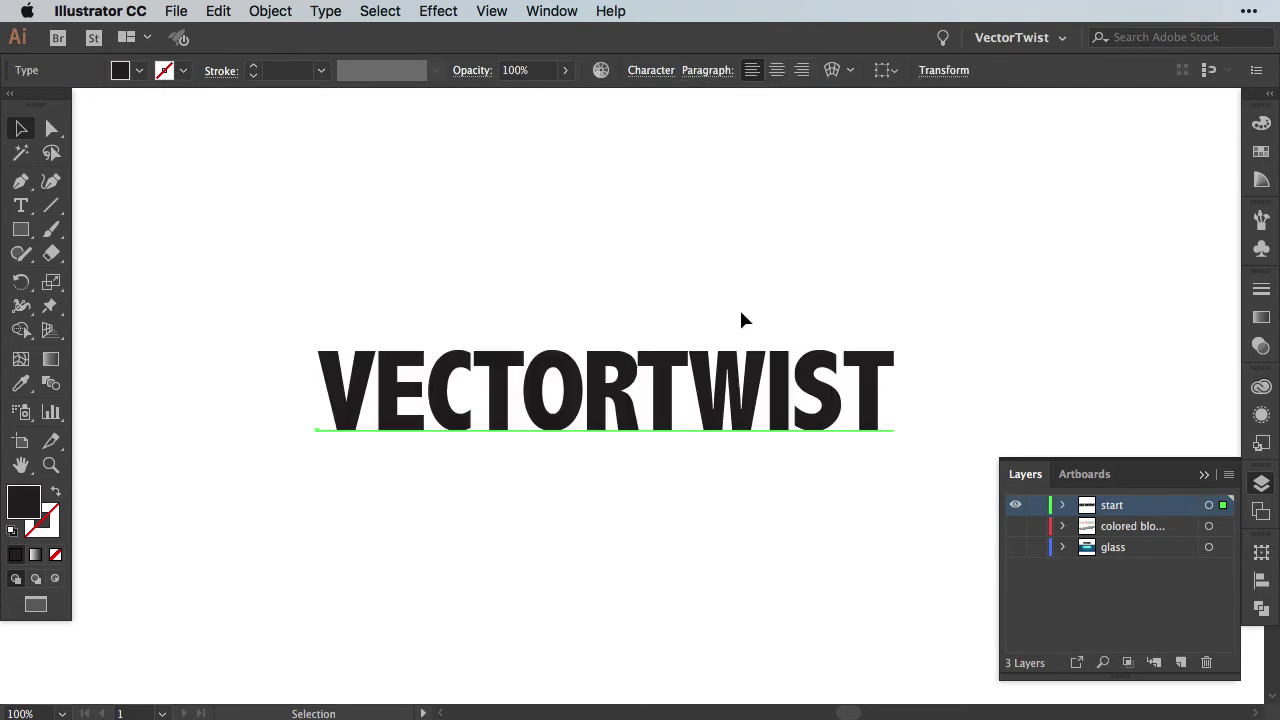
left_click_drag(663, 389, 683, 347)
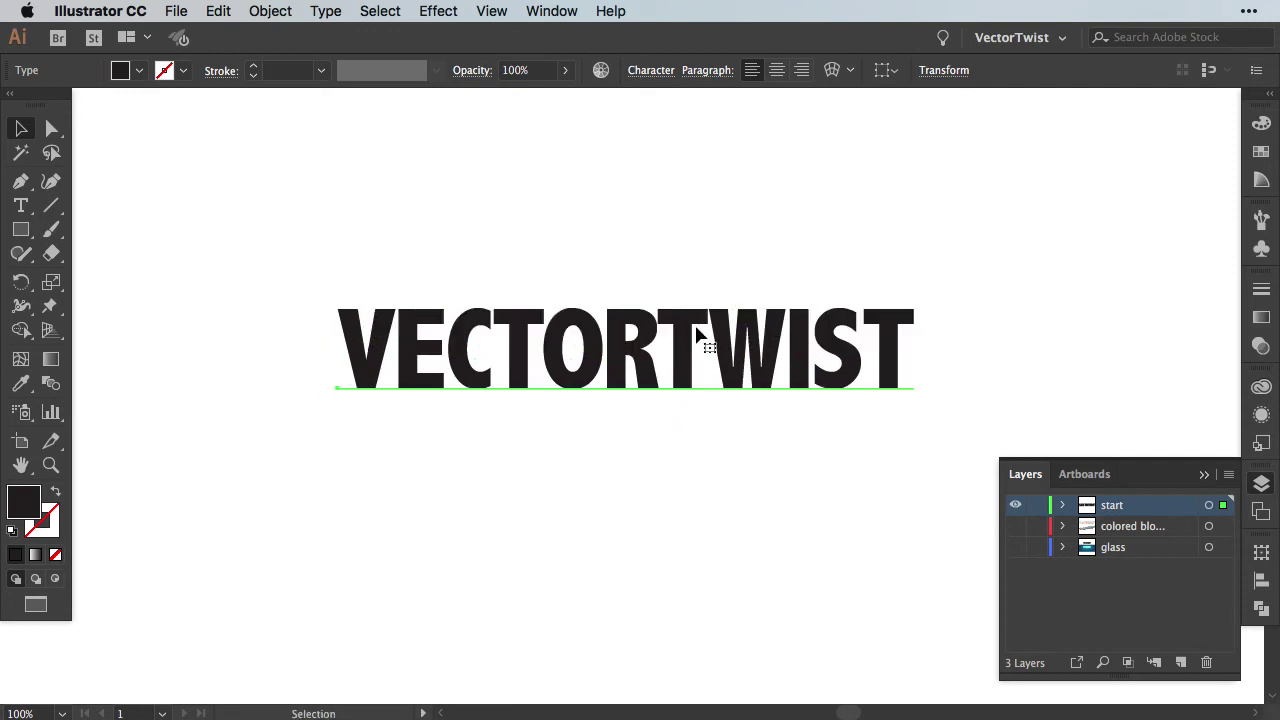
left_click(640, 70)
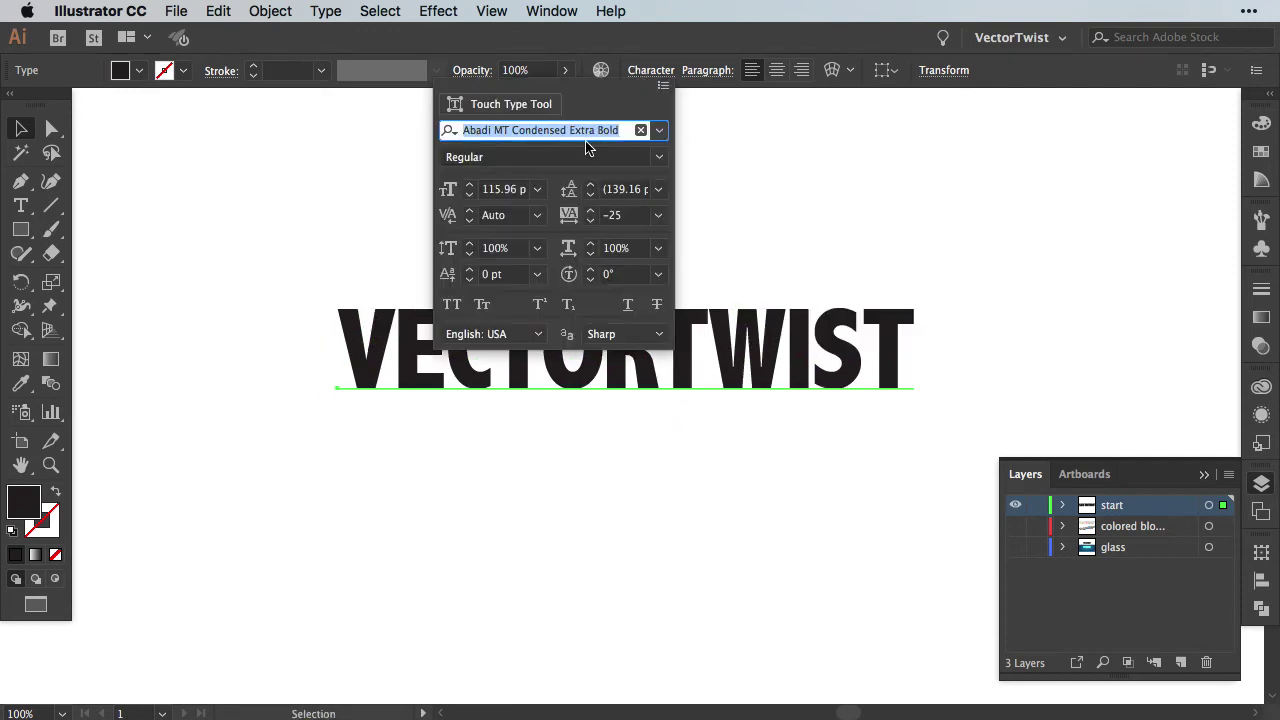
left_click(655, 345)
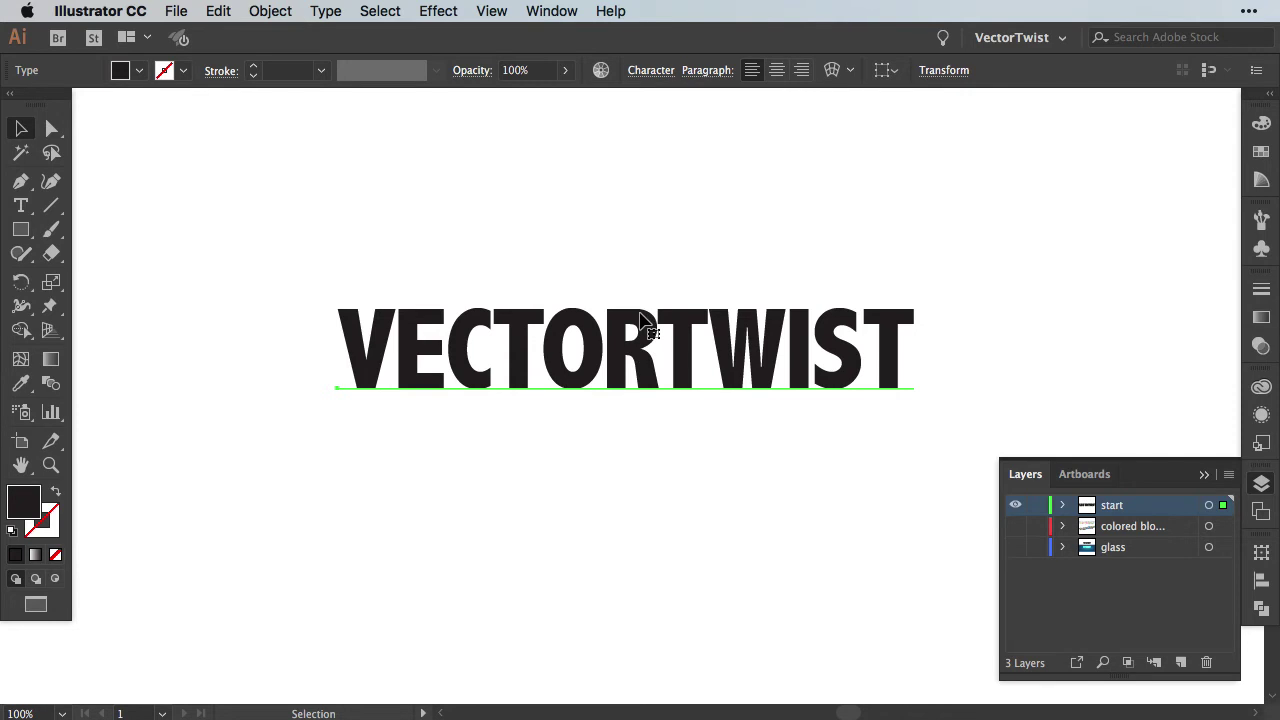
left_click(326, 11)
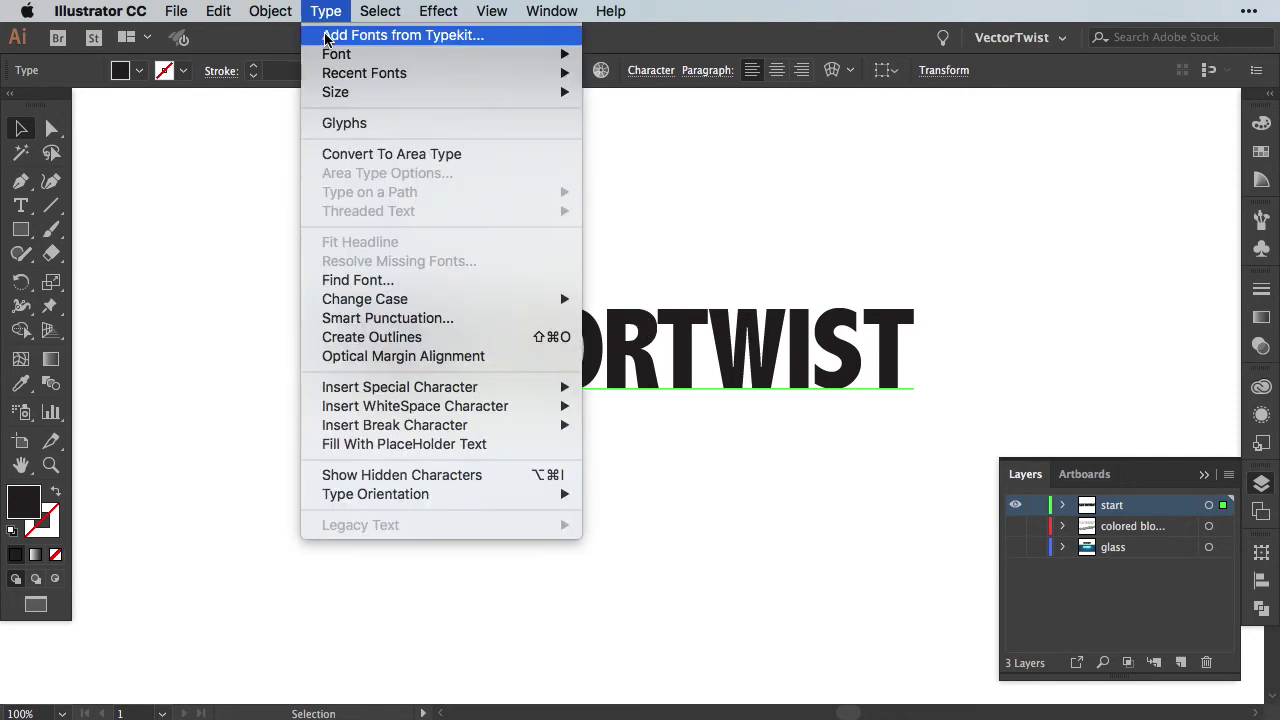
Apply Create Outlines to the VECTORTWIST text, then deselect it
left_click(372, 337)
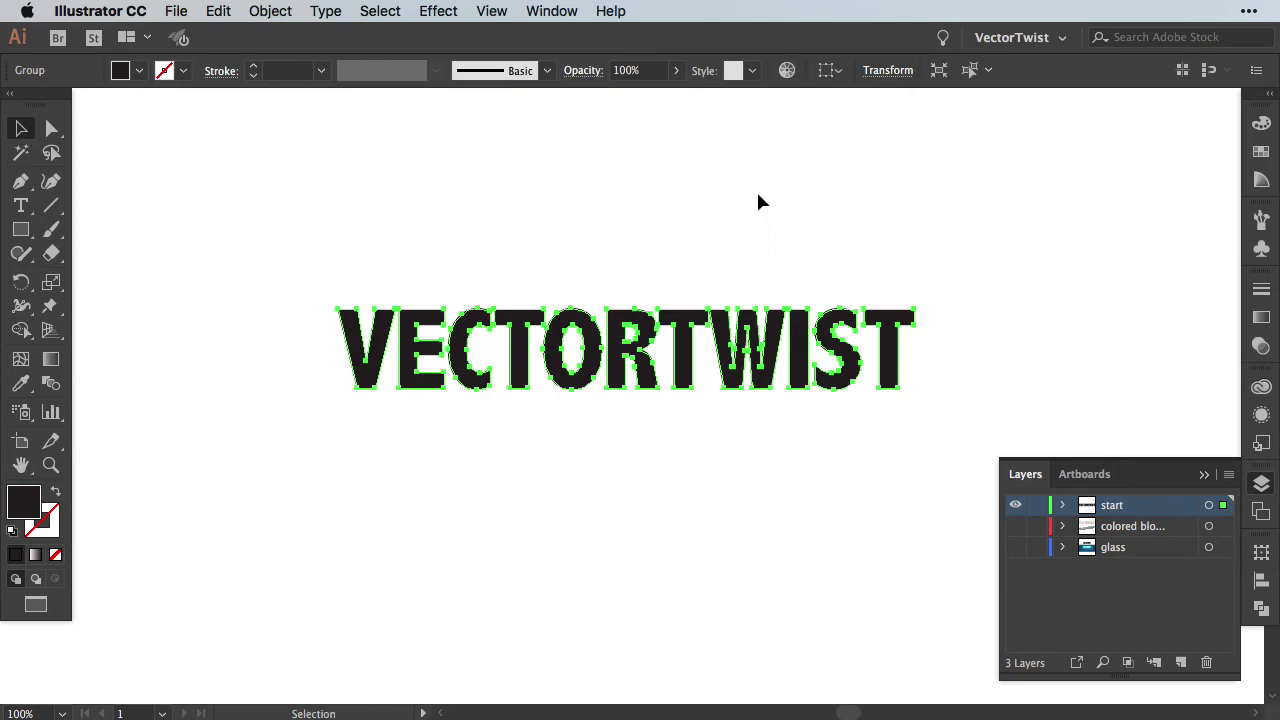
left_click(758, 203)
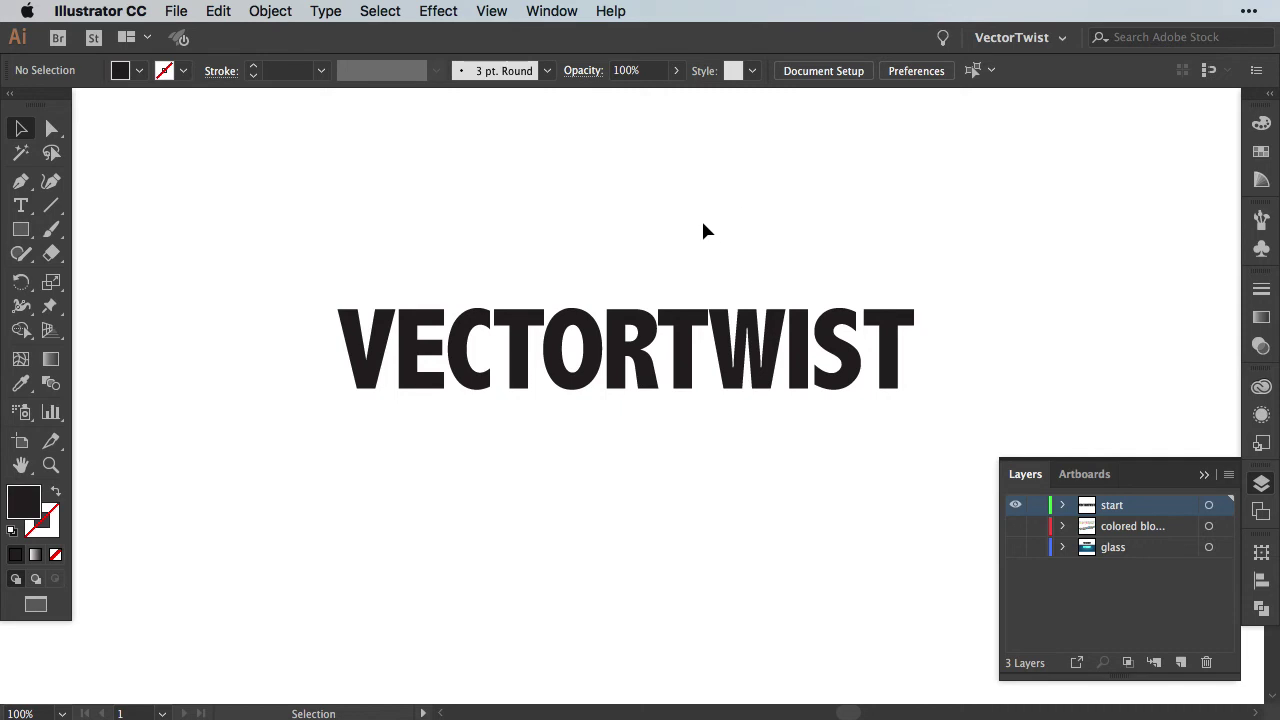
Marquee-select all the outlined VECTORTWIST lettering and switch to the Knife tool
left_click(52, 254)
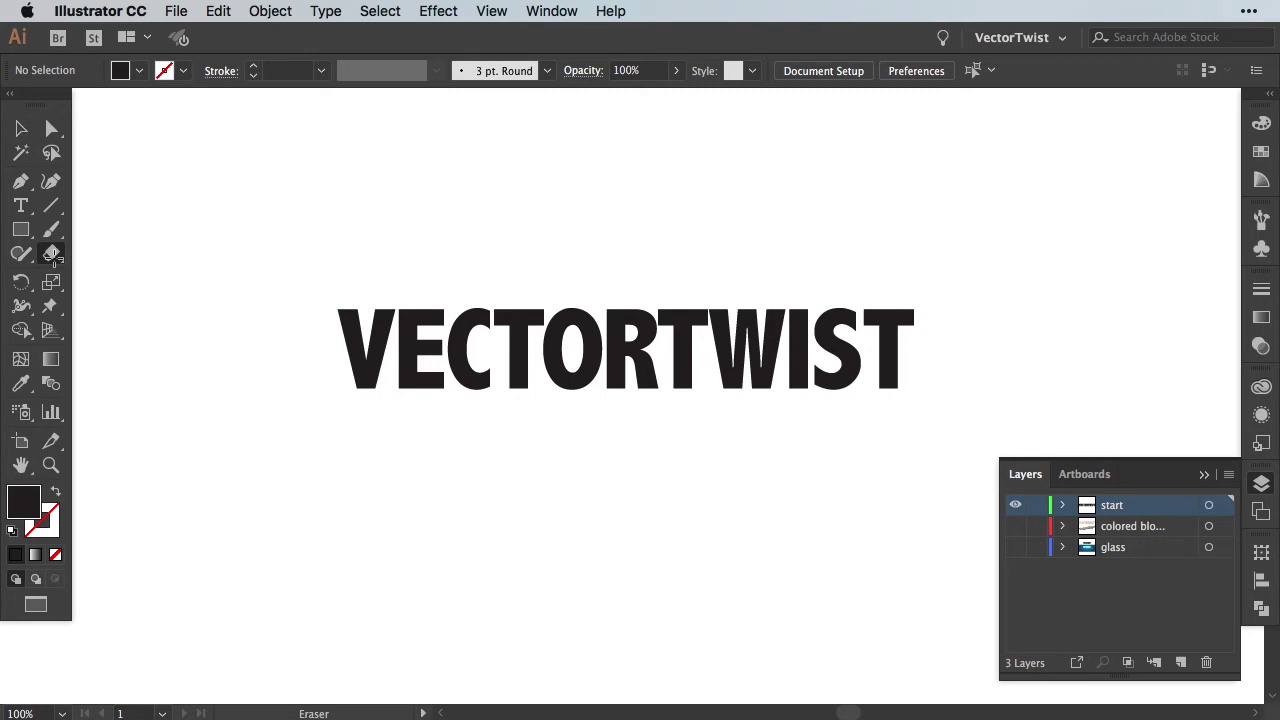
left_click(53, 256)
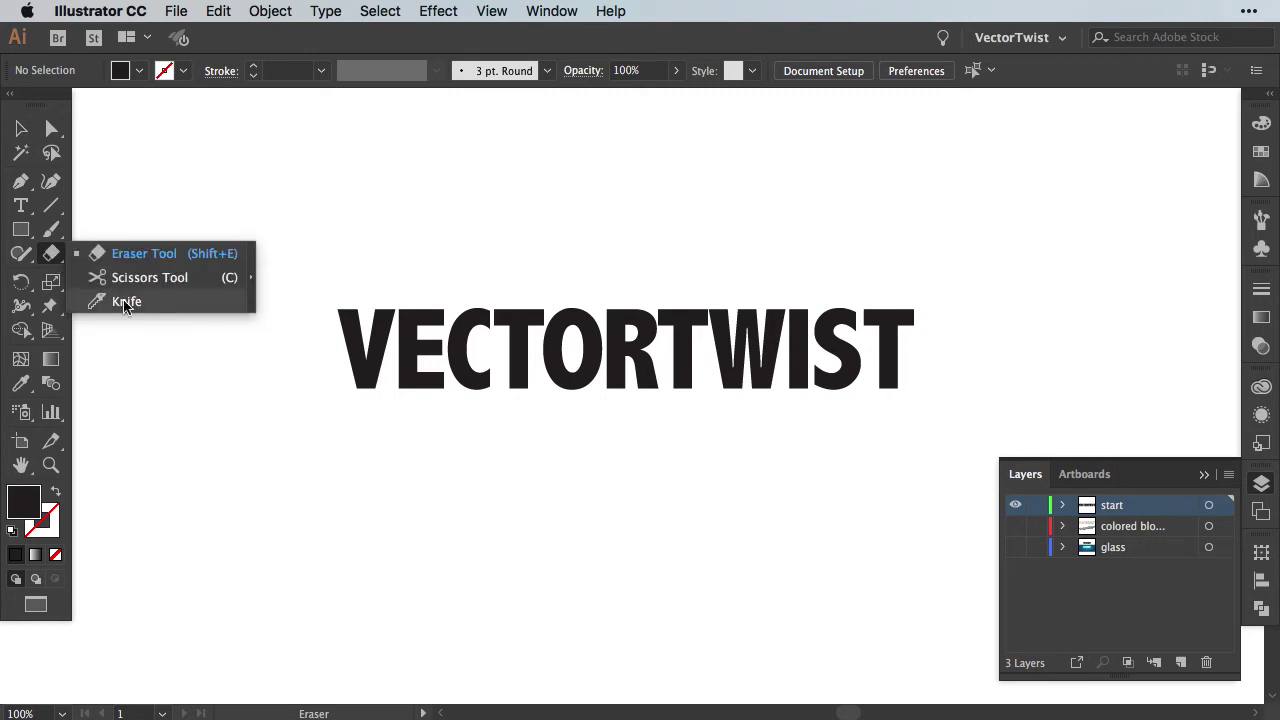
left_click(178, 304)
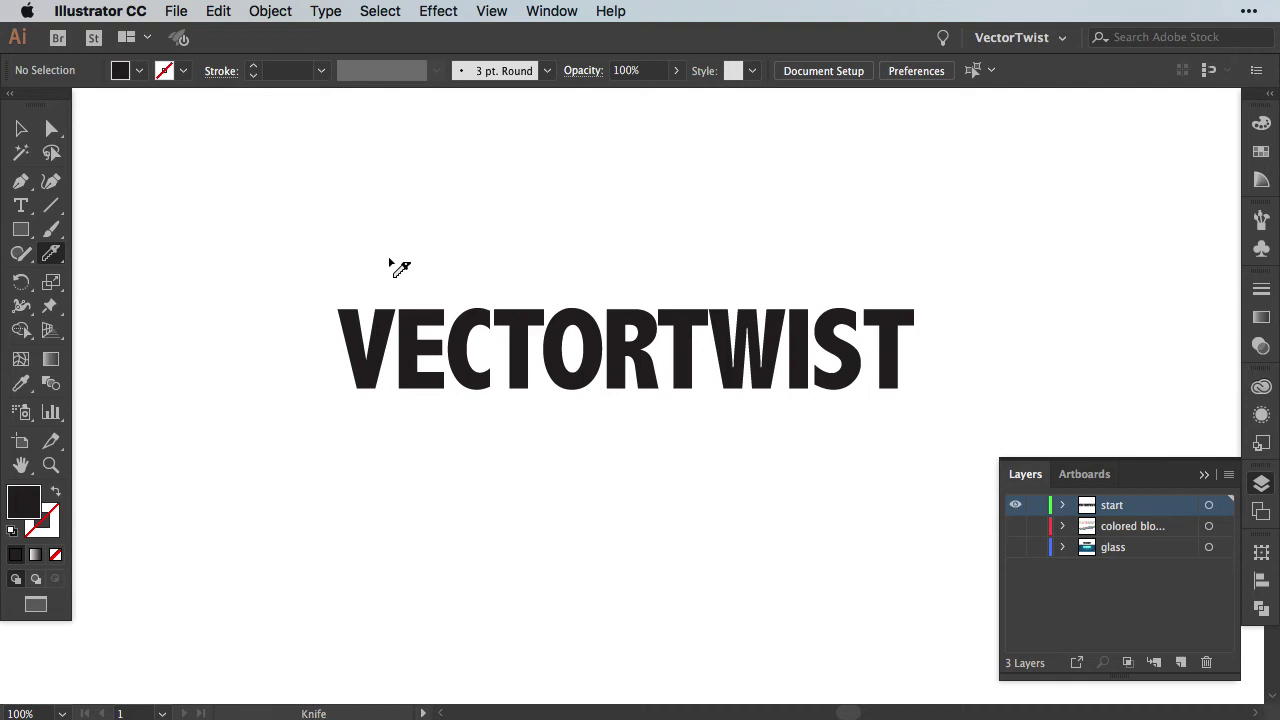
left_click(21, 128)
left_click_drag(145, 160, 966, 423)
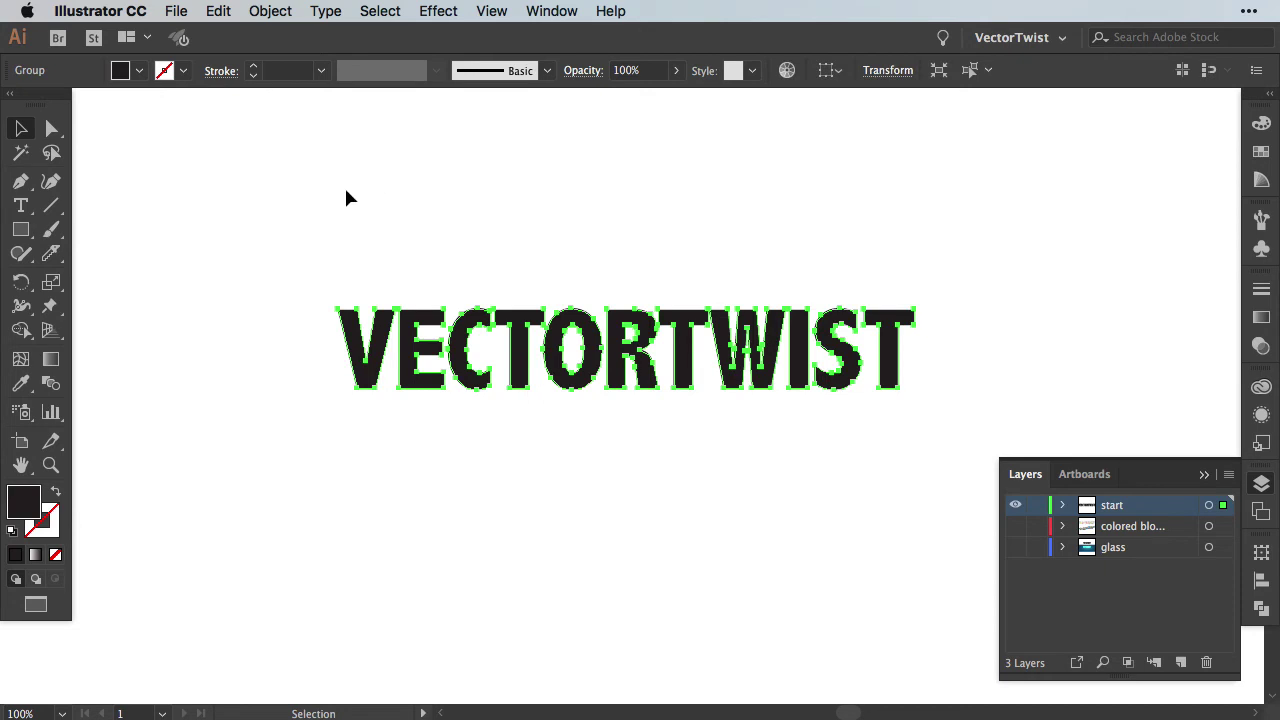
left_click(51, 253)
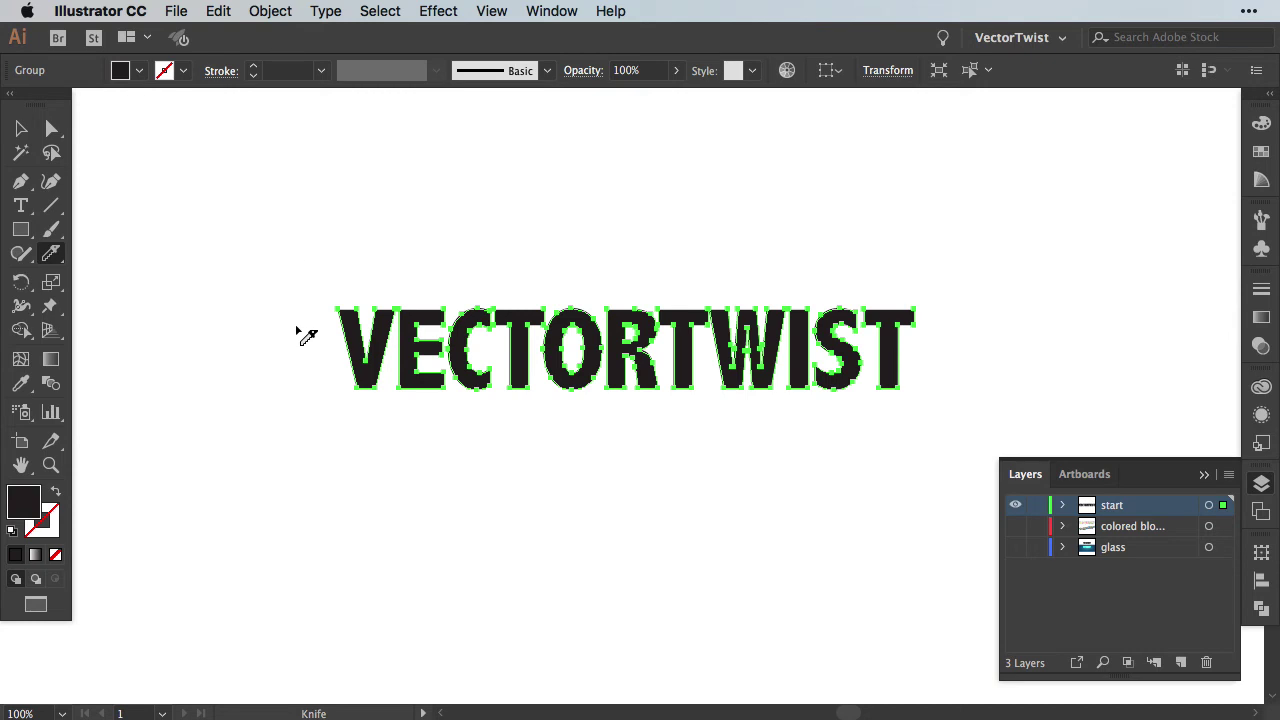
Make seven Knife cuts across the VEC and TWIST letters to split them into fragments
left_click_drag(287, 312, 662, 352)
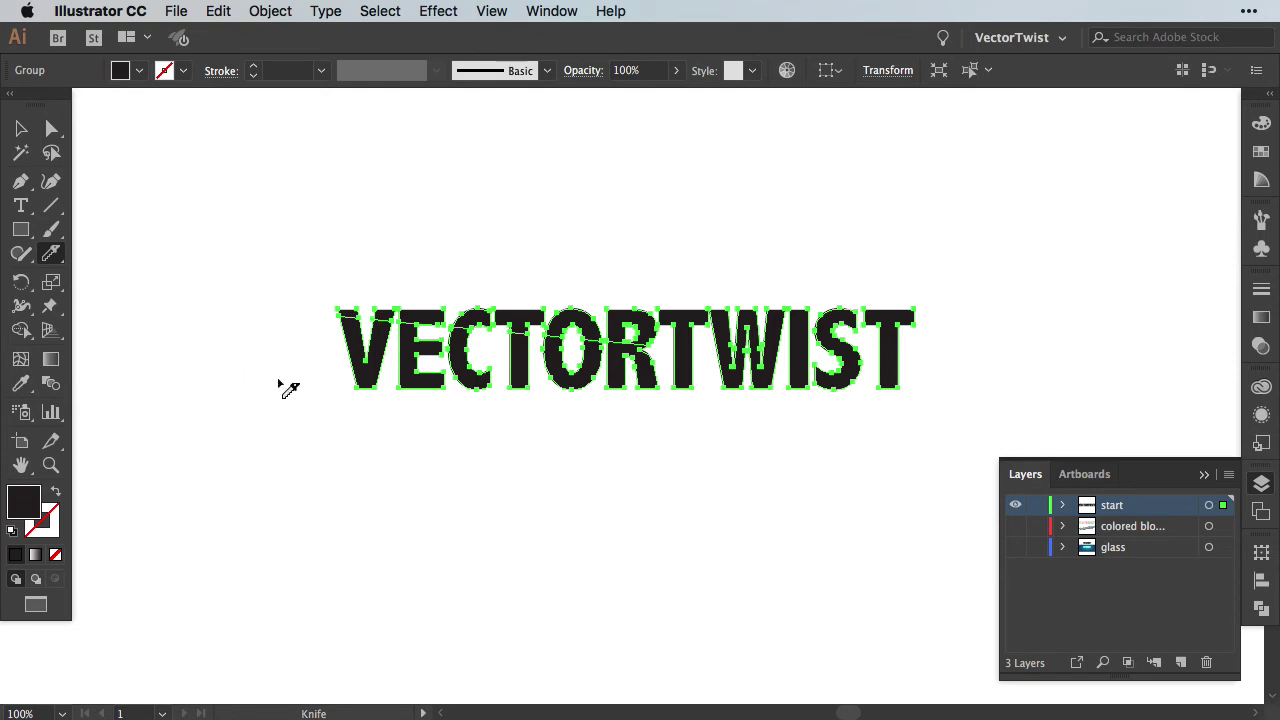
mouse_move(280, 375)
left_mouse_down()
mouse_move(468, 371)
mouse_move(555, 362)
left_mouse_up()
left_click_drag(820, 272, 613, 330)
mouse_move(995, 303)
left_mouse_down()
mouse_move(671, 343)
mouse_move(698, 355)
left_mouse_up()
left_click_drag(940, 357, 692, 364)
mouse_move(716, 298)
left_mouse_down()
mouse_move(659, 337)
mouse_move(665, 375)
mouse_move(534, 363)
left_mouse_up()
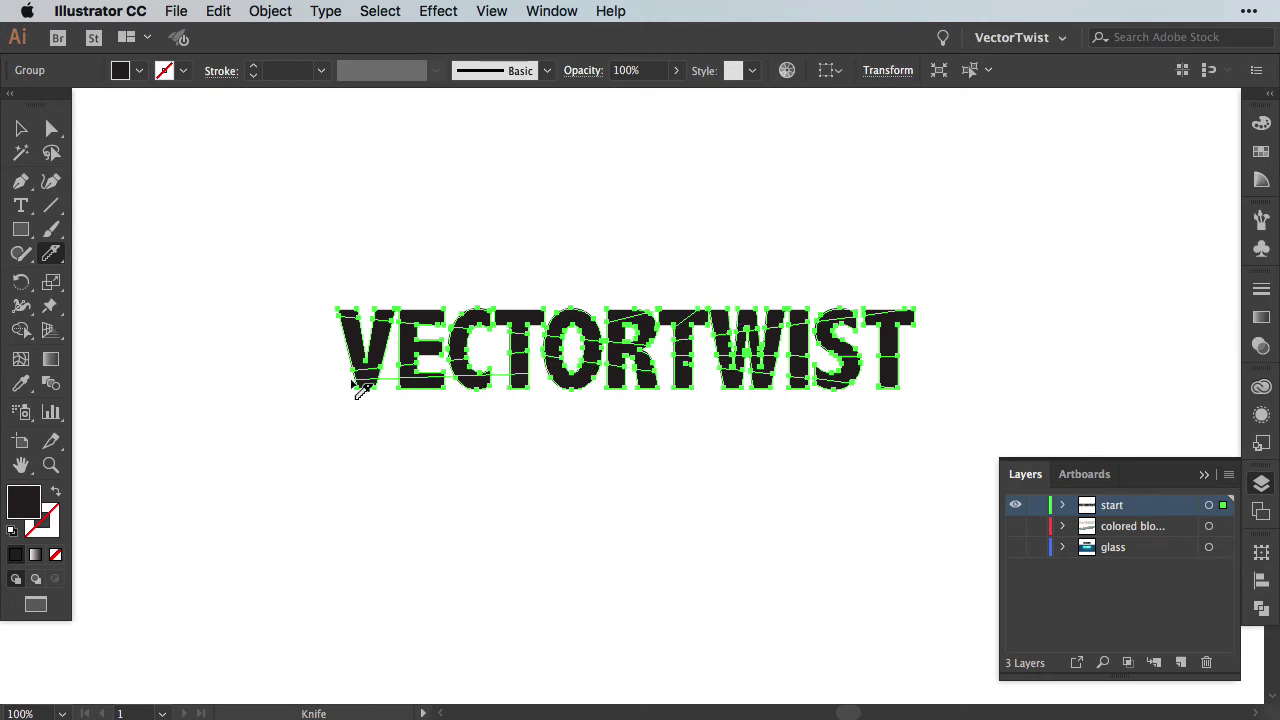
left_click_drag(306, 349, 486, 349)
key("v")
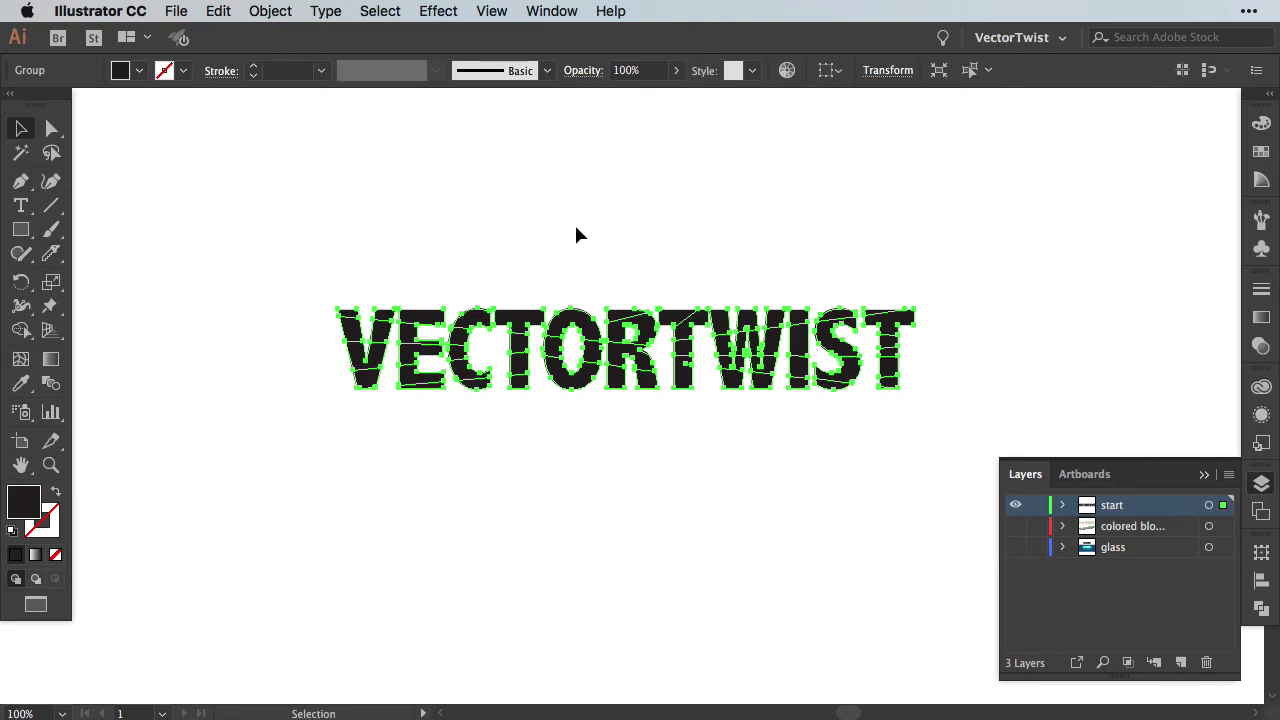
Ungroup the sliced letter pieces
left_click(283, 13)
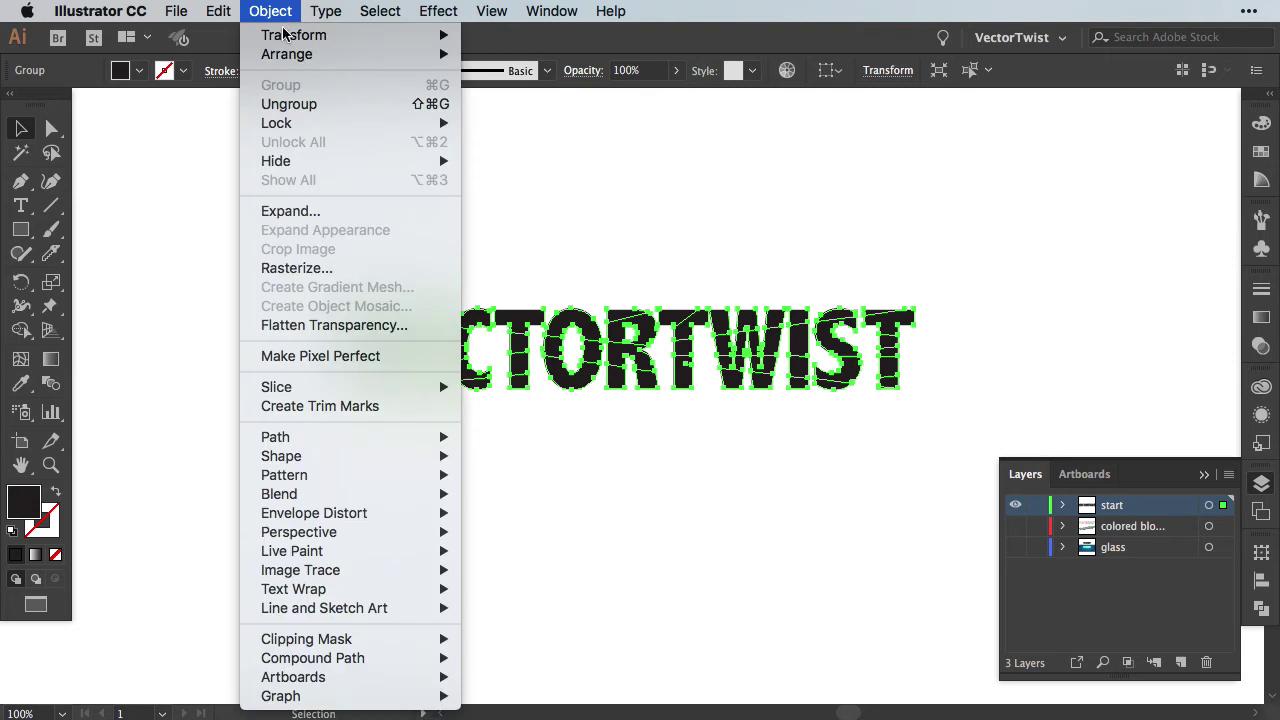
left_click(342, 106)
left_click(540, 190)
Delete the small top piece of the V and select its remaining fragments
left_click(388, 316)
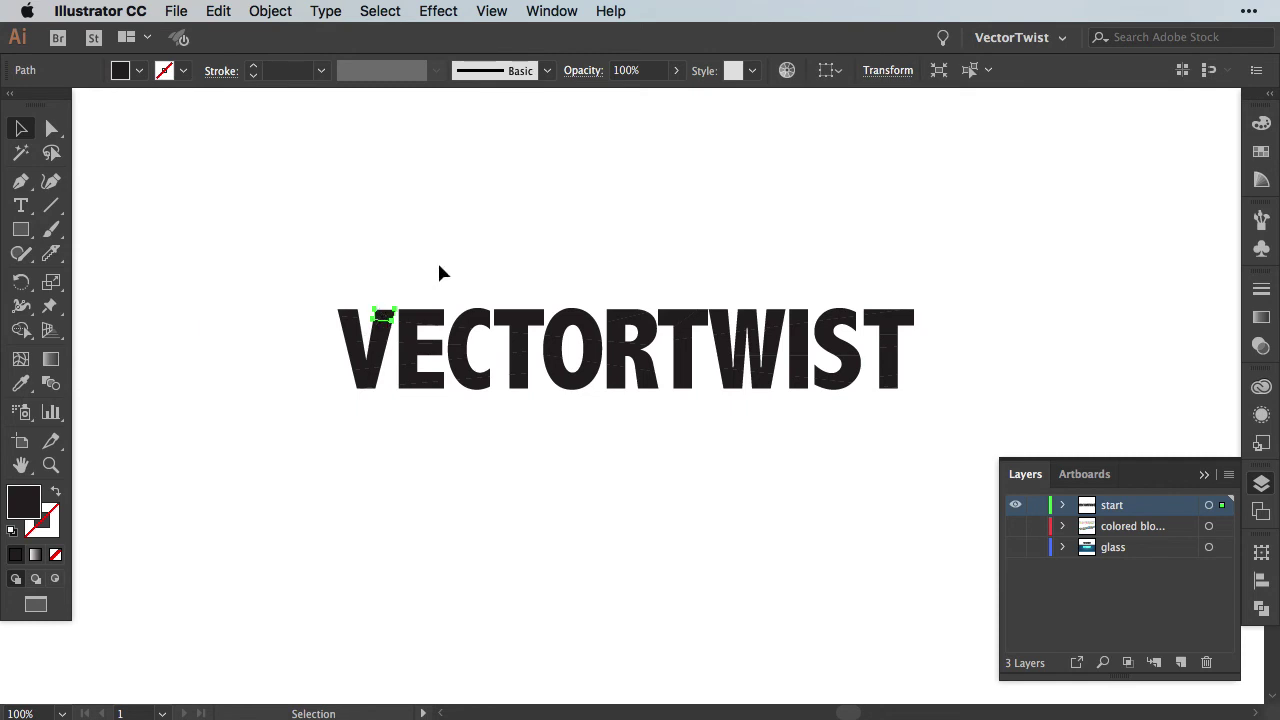
key("Delete")
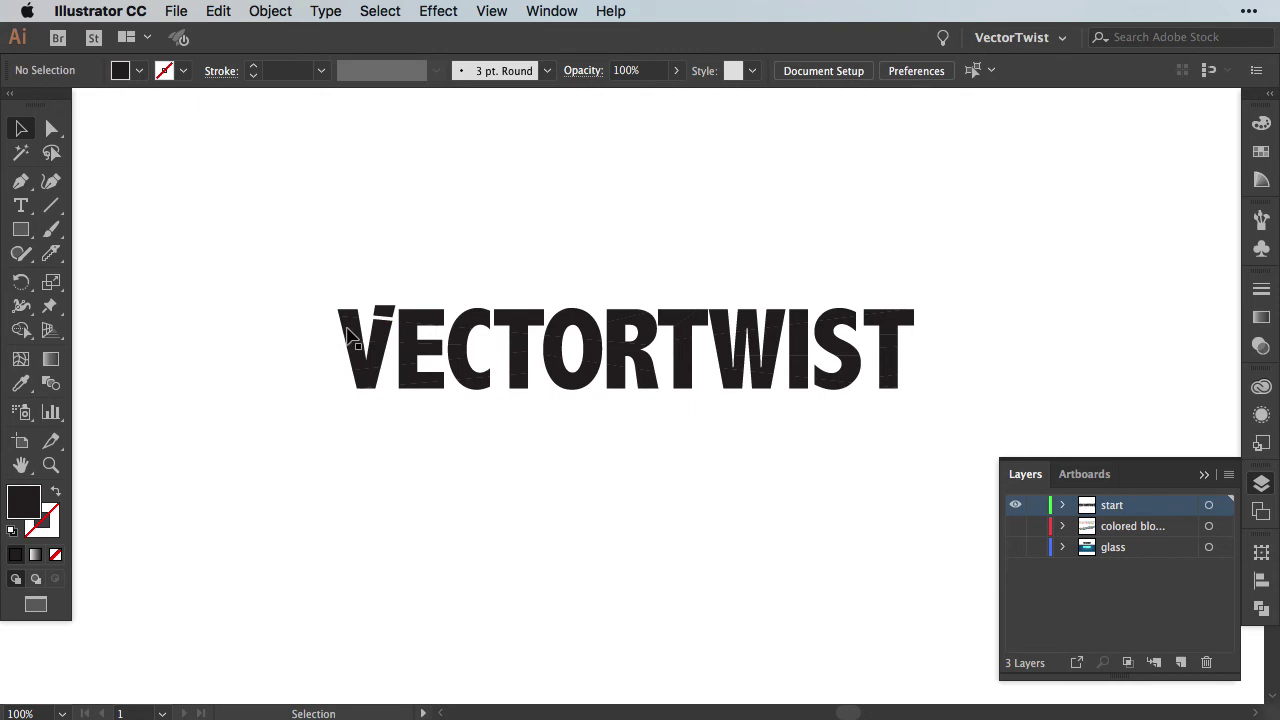
left_click(348, 316)
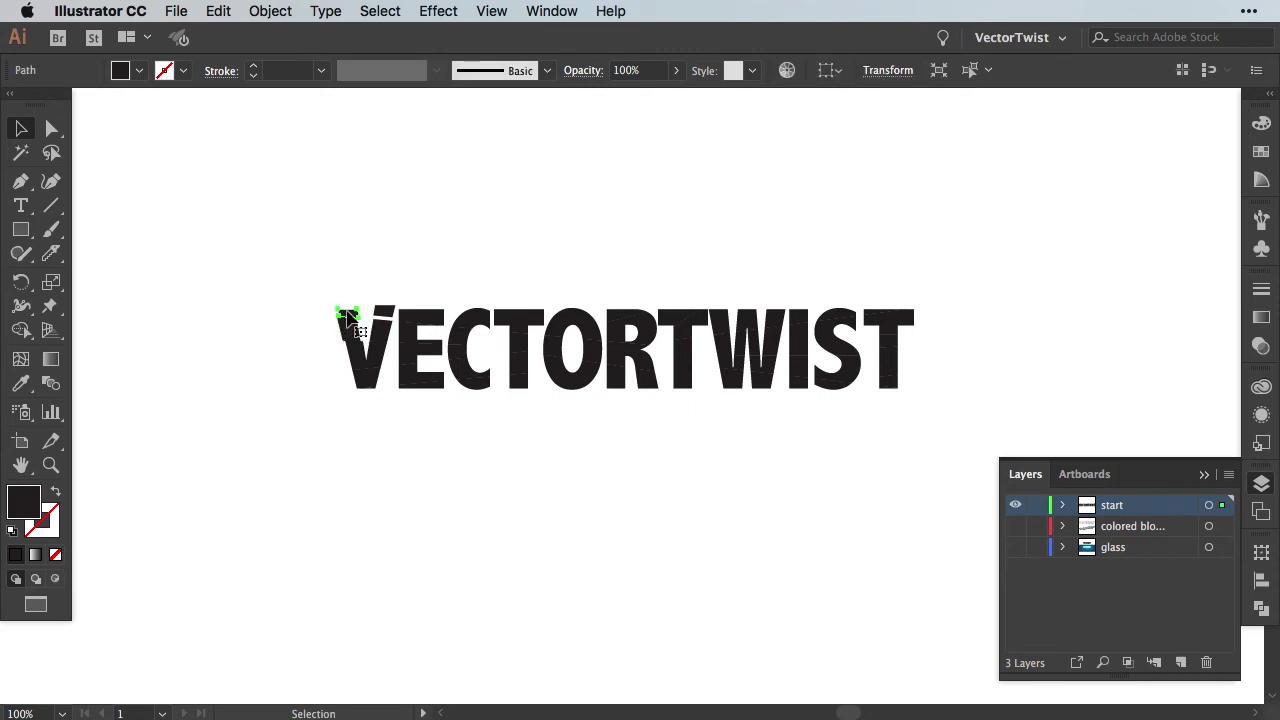
left_click(369, 384)
left_click(367, 367)
left_click(538, 210)
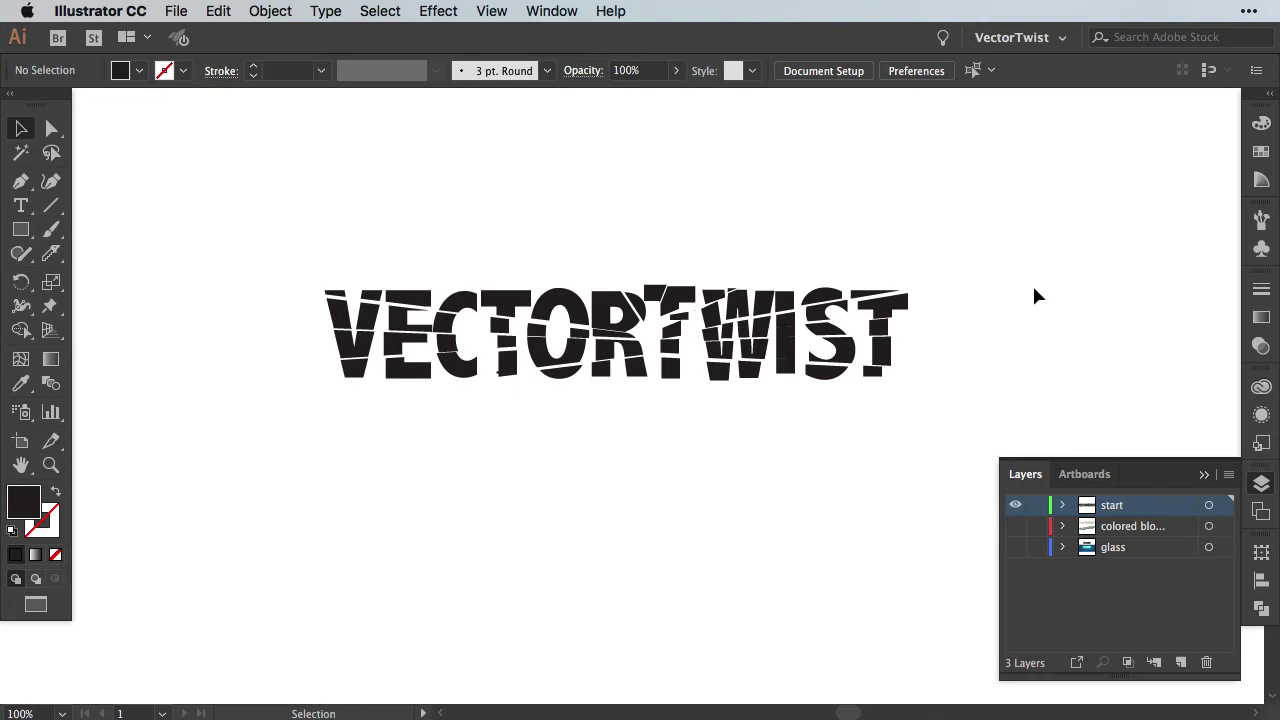
Draw a rectangle covering the whole artboard and send it to the back
left_click(20, 229)
left_click_drag(87, 94, 1189, 660)
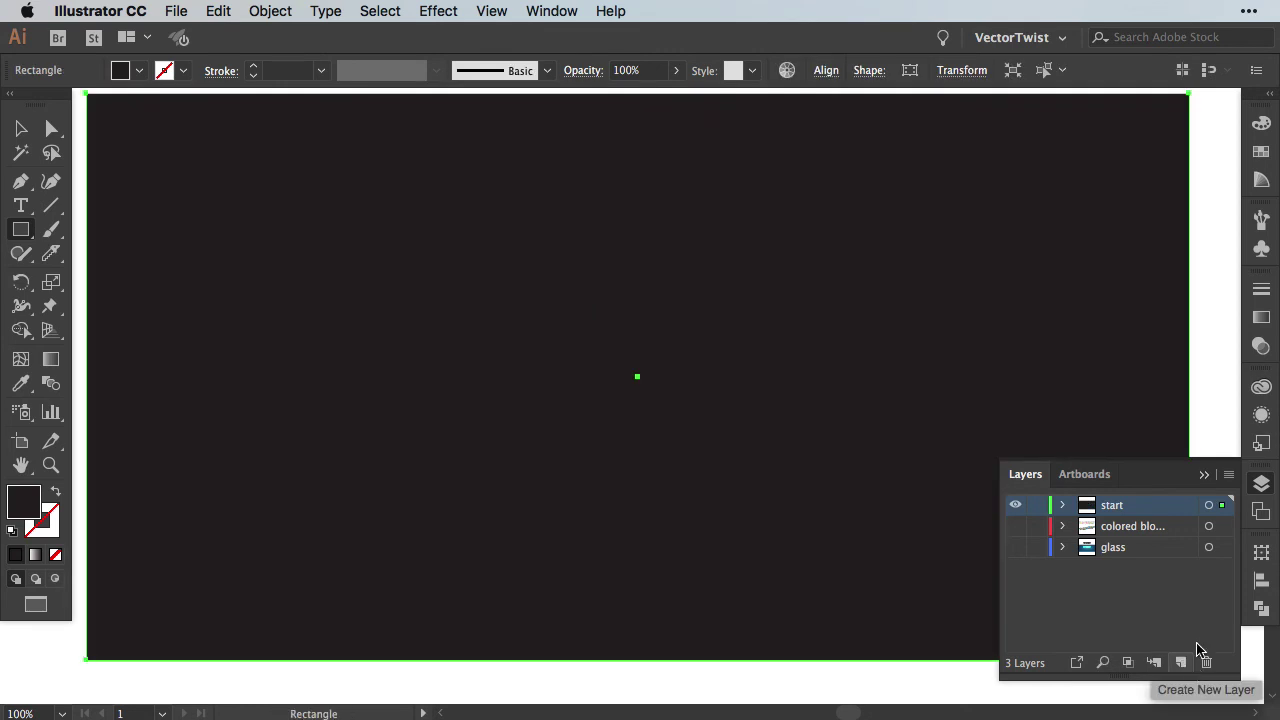
left_click(279, 10)
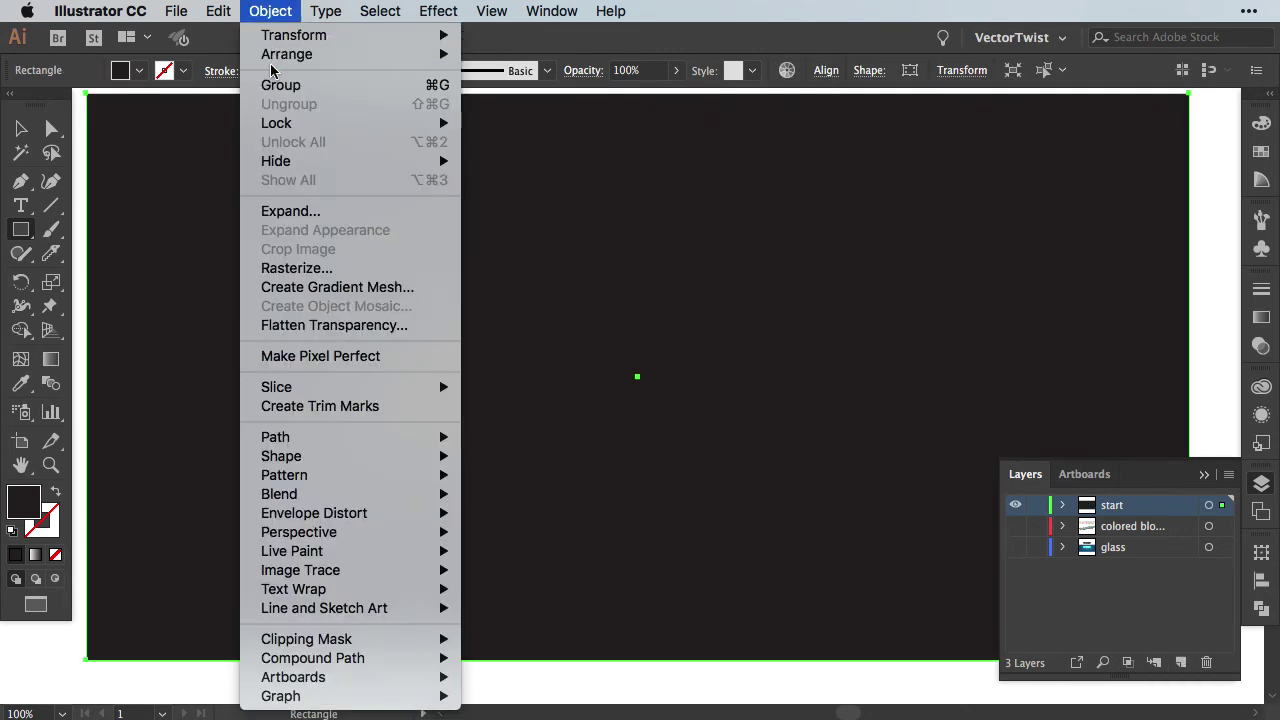
mouse_move(281, 60)
left_click(540, 111)
key("v")
Fill the background rectangle with the blue radial gradient swatch
left_click(1262, 151)
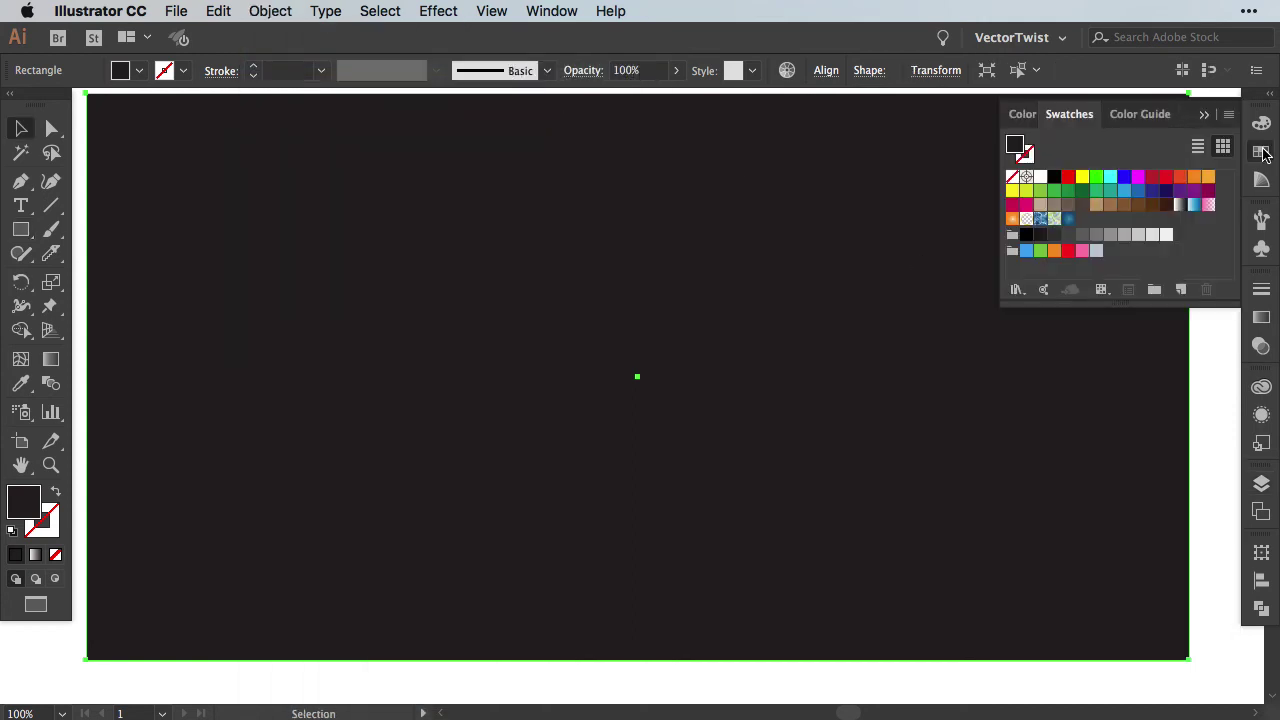
left_click(1179, 205)
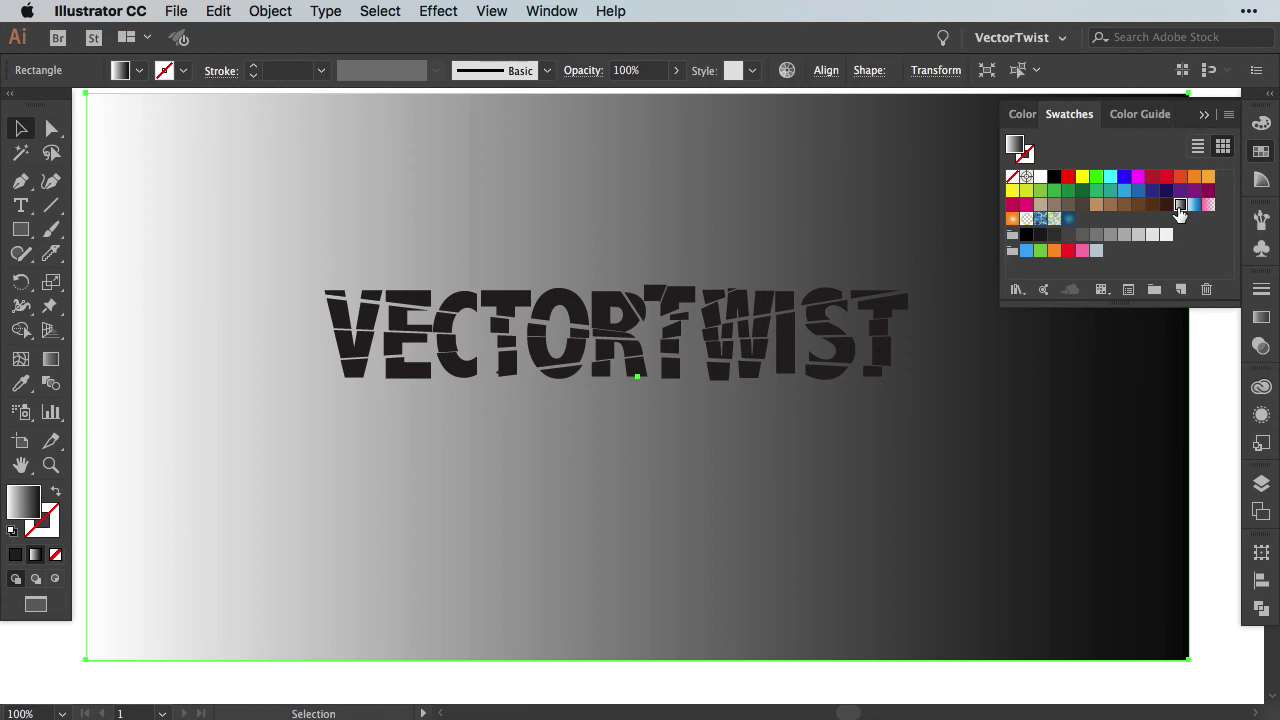
left_click(1068, 219)
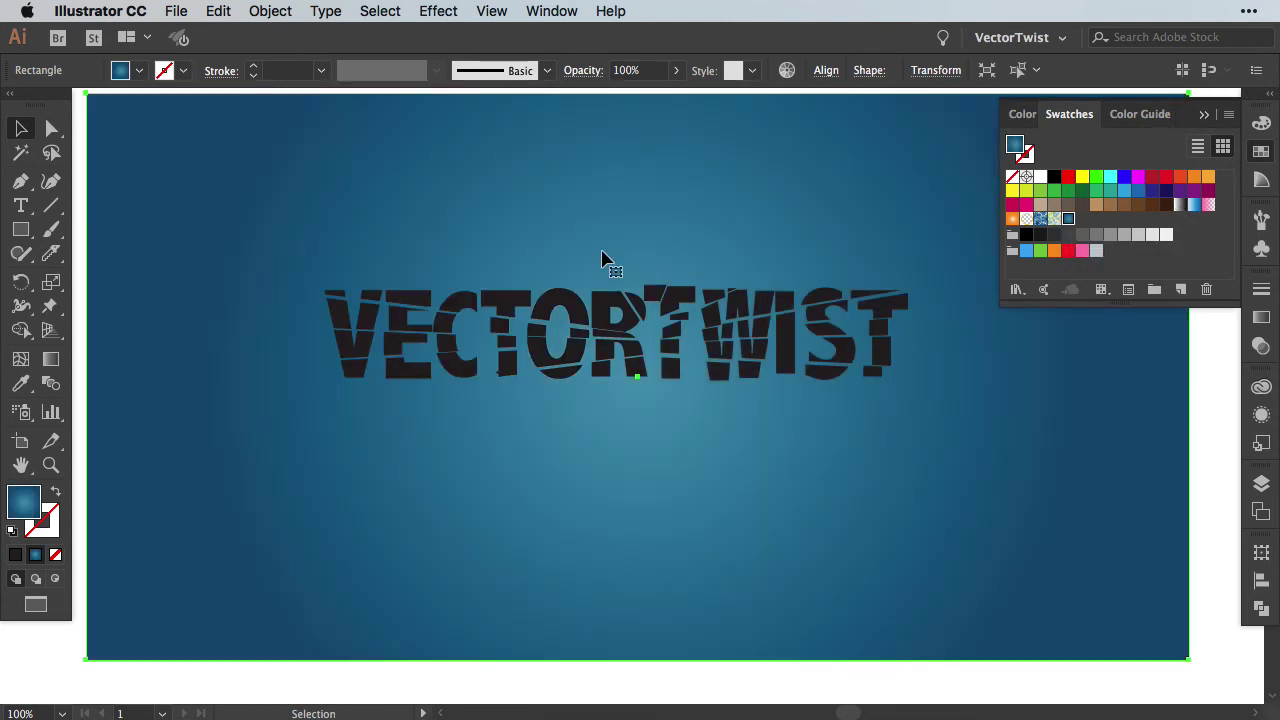
With the Gradient tool, move the gradient centre up toward the text and widen it
key("g")
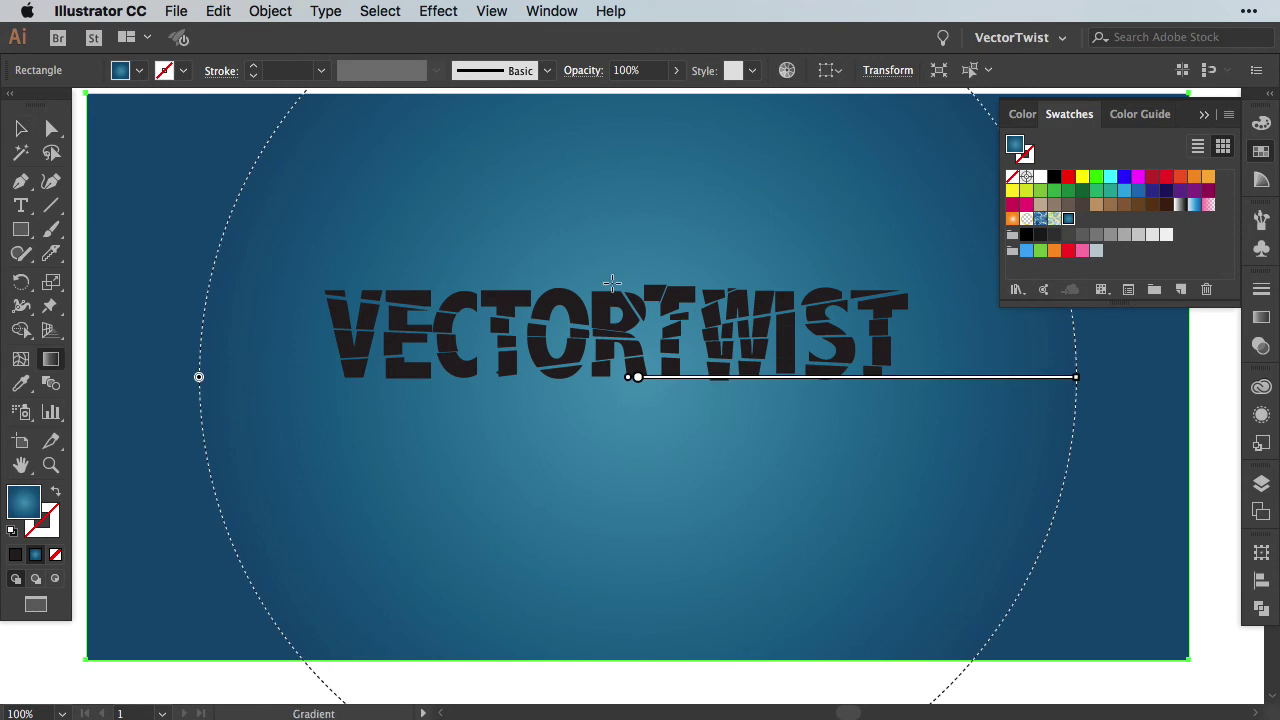
left_click_drag(637, 377, 620, 313)
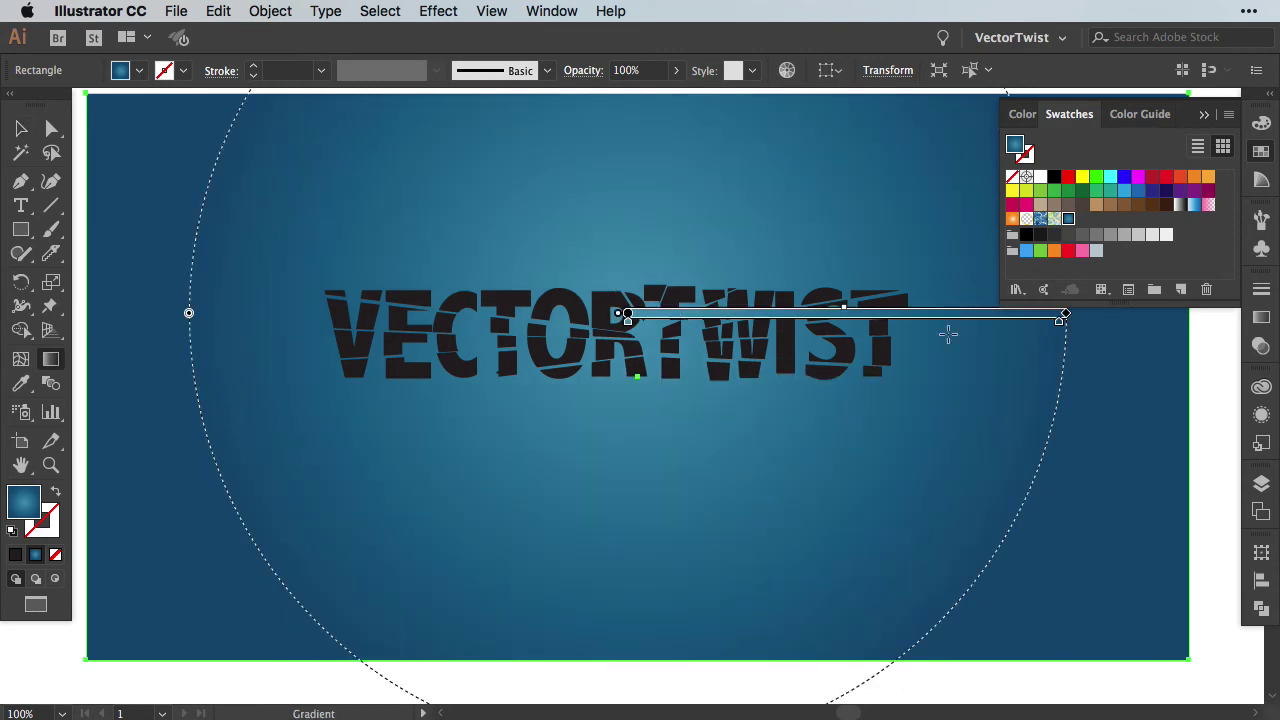
left_click_drag(1066, 314, 1162, 316)
key("v")
left_click(1206, 362)
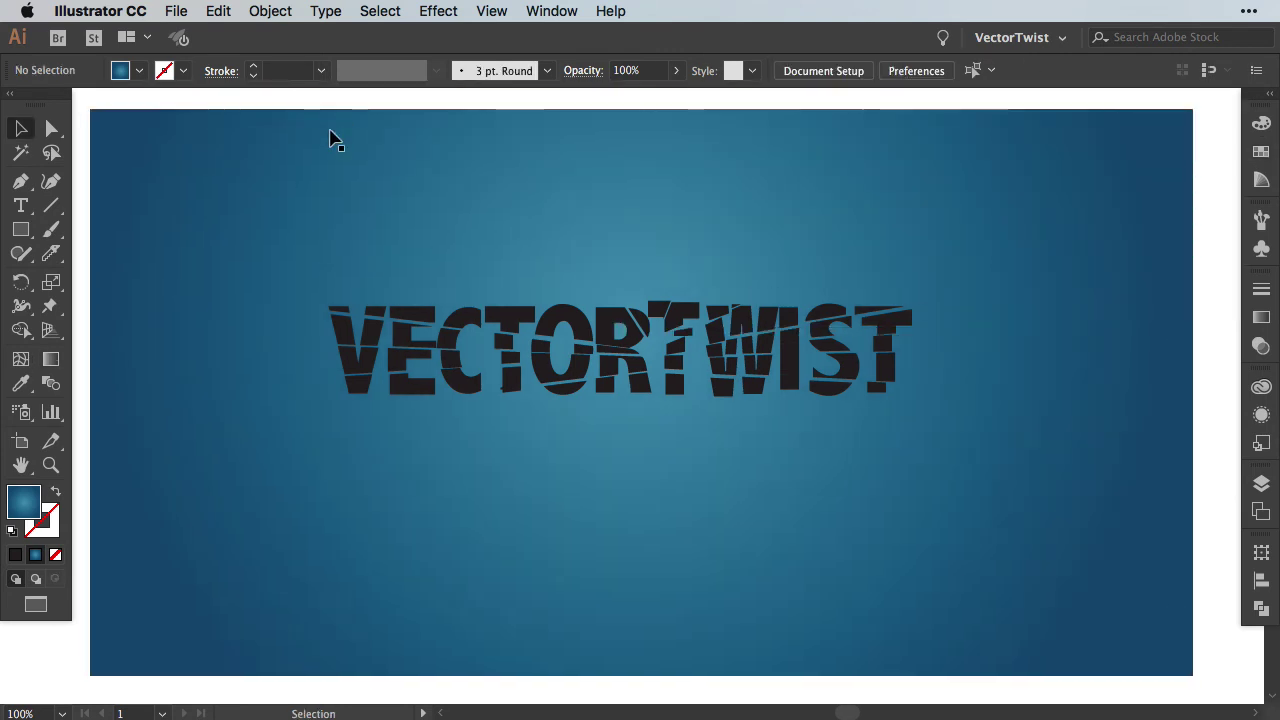
Lock the blue background rectangle with Object > Lock > Selection
left_click(335, 136)
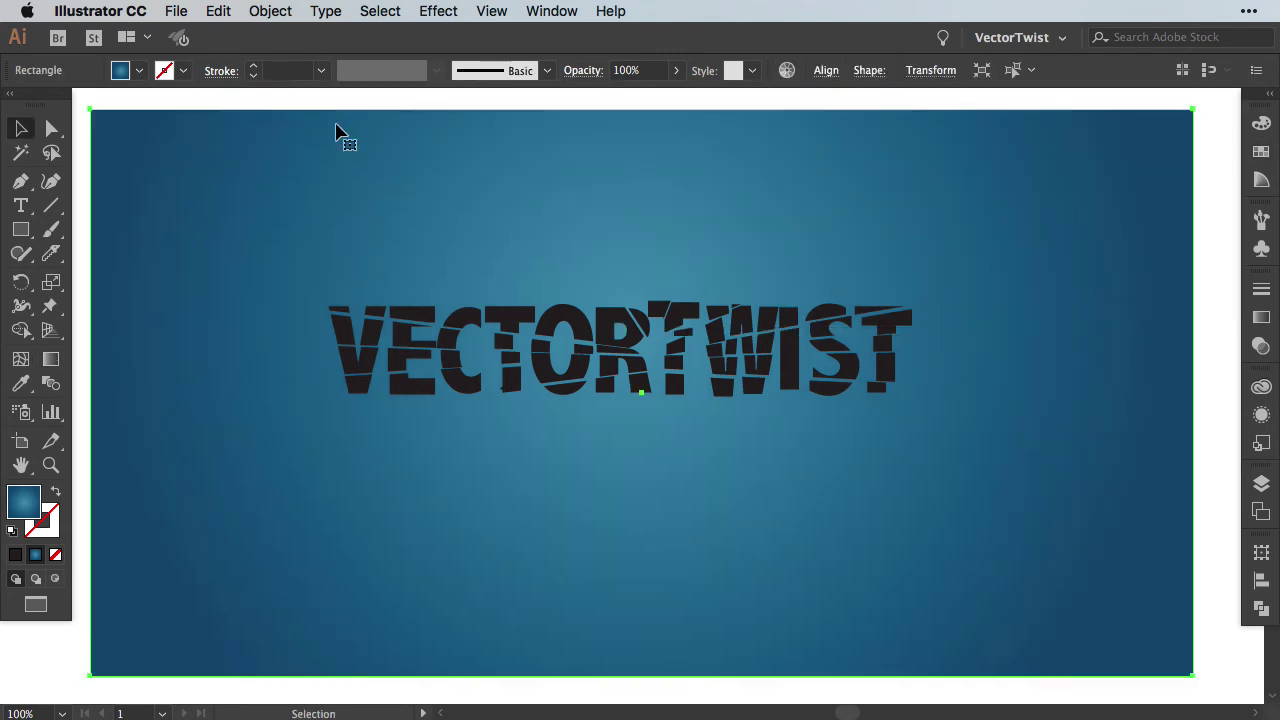
left_click(270, 11)
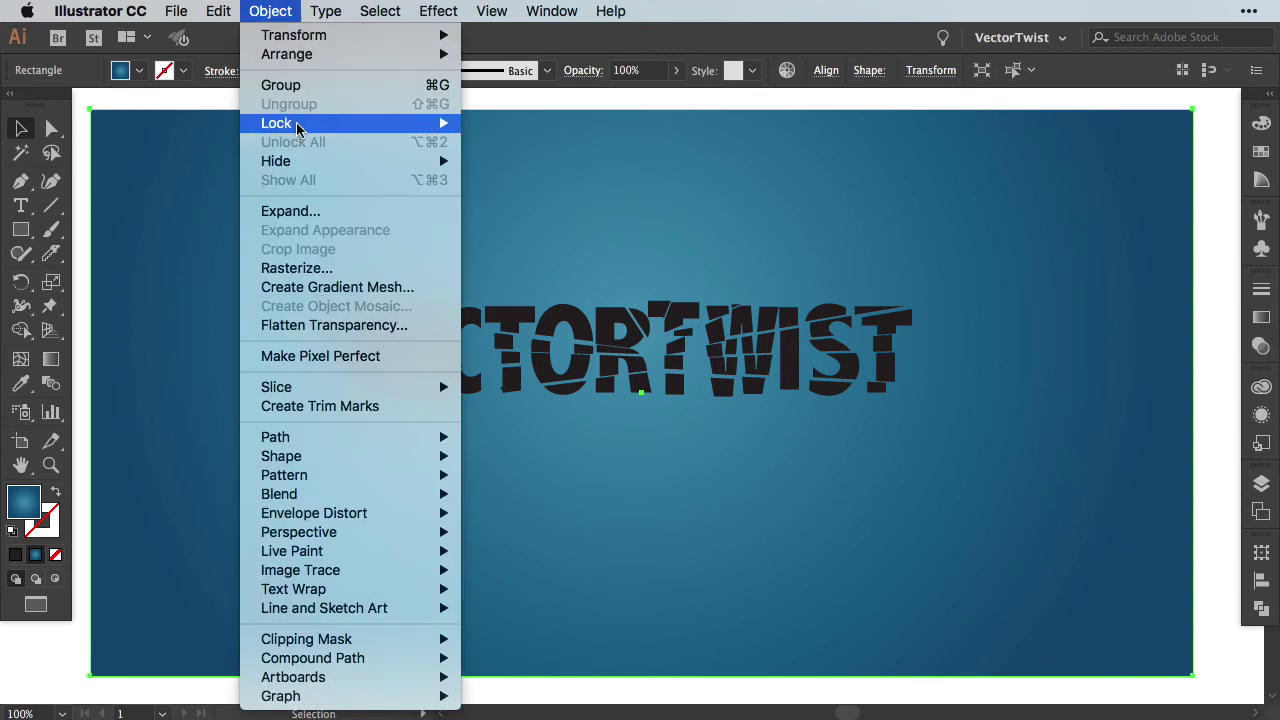
mouse_move(305, 126)
left_click(534, 127)
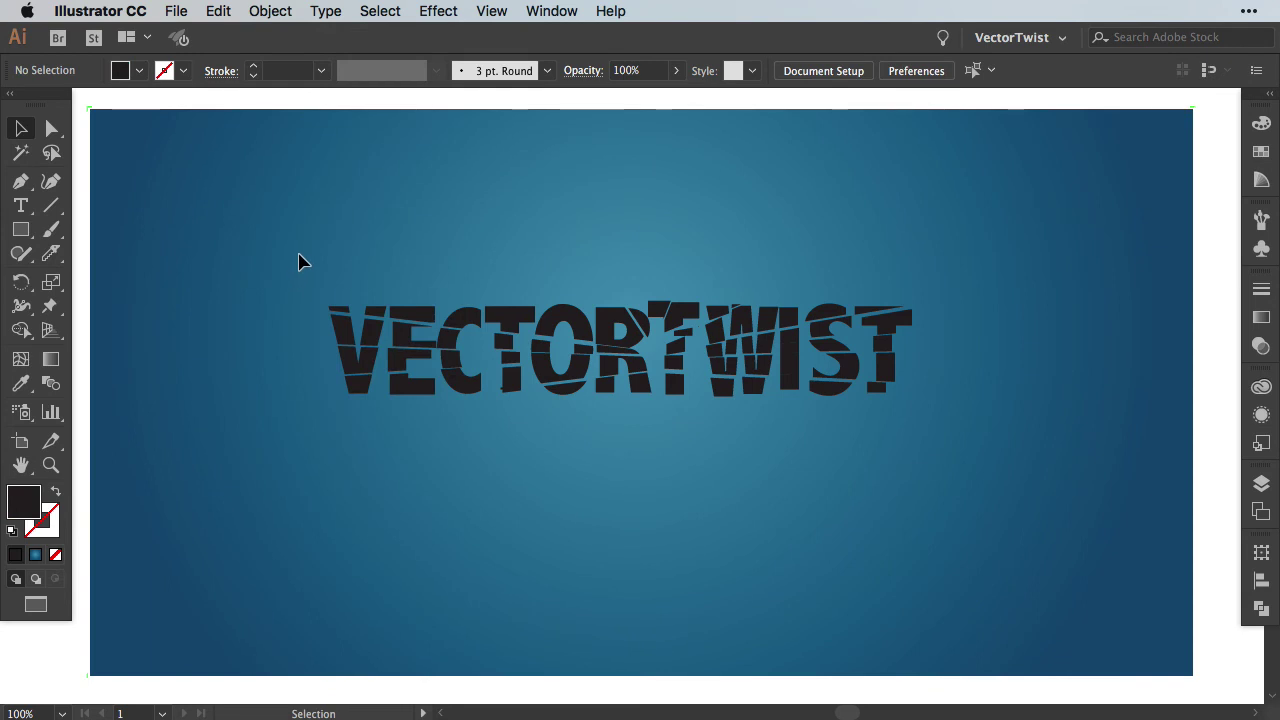
Fill all the VECTORTWIST letter pieces with the White, Black gradient swatch
left_click_drag(299, 254, 931, 443)
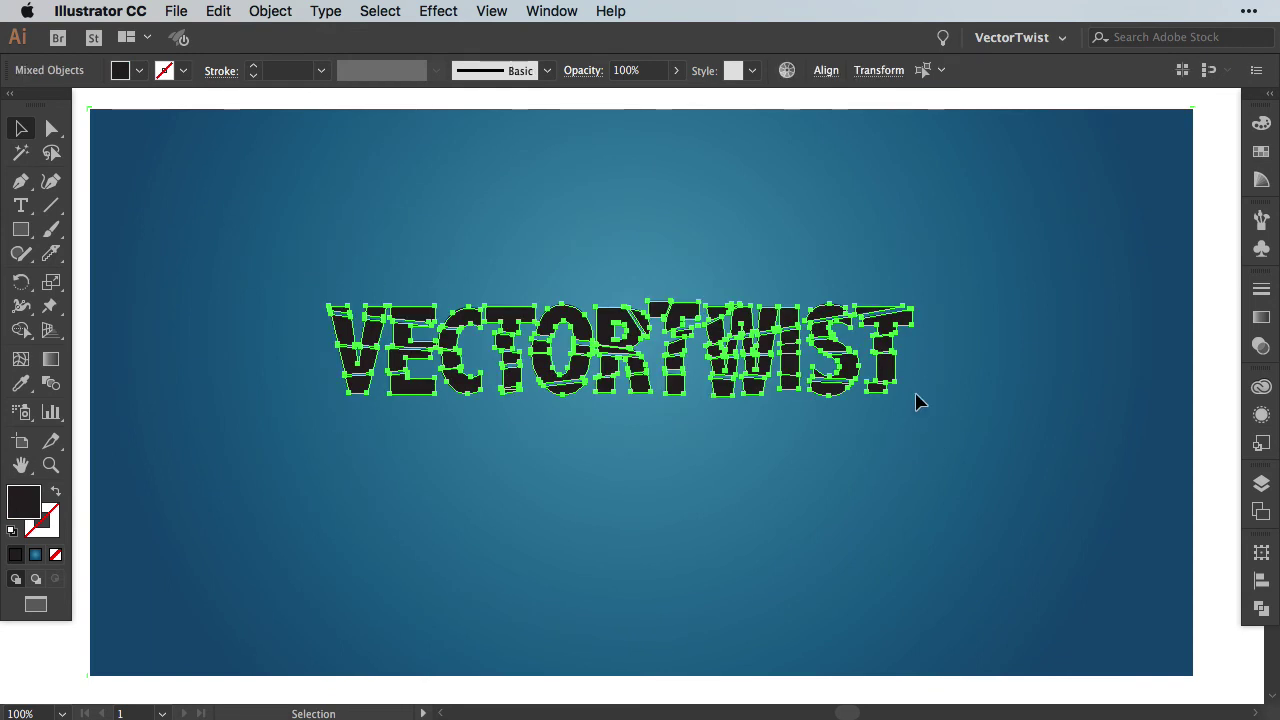
left_click(1259, 153)
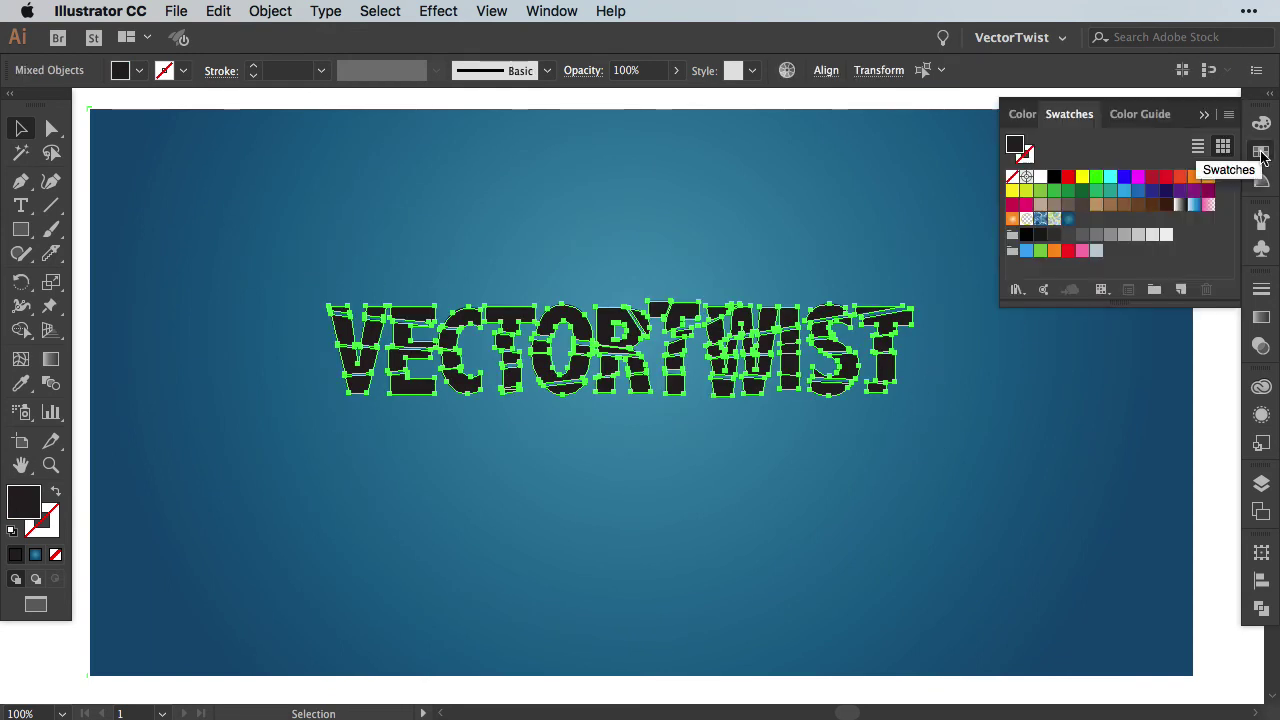
left_click(1180, 206)
left_click(1209, 418)
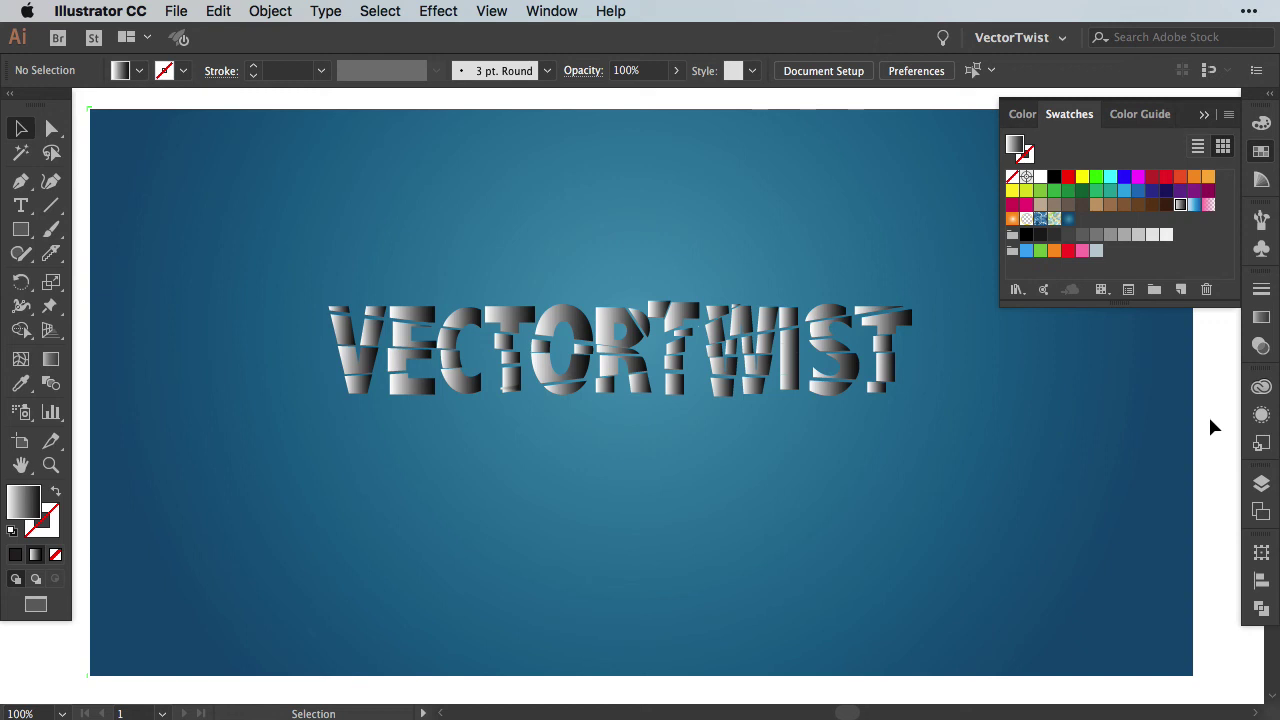
Undo the per-piece gradient, make a compound path, and fill it with White, Black gradient
key("super+z")
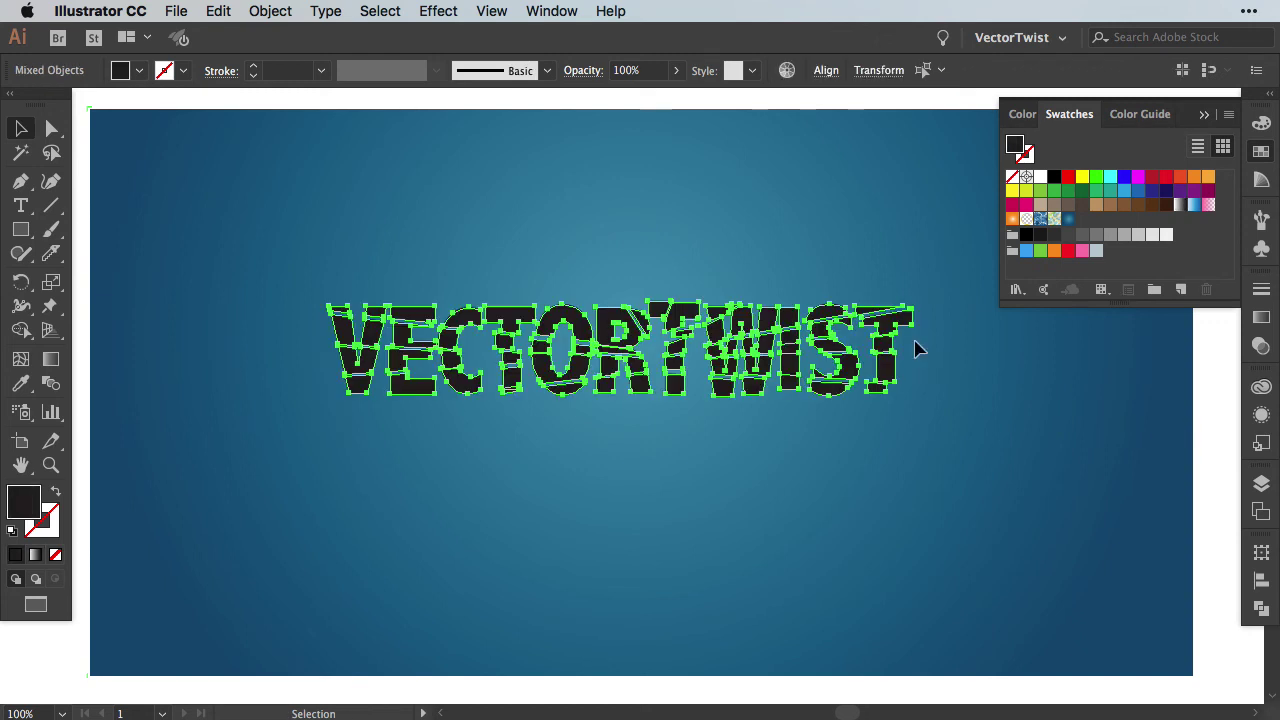
left_click(266, 12)
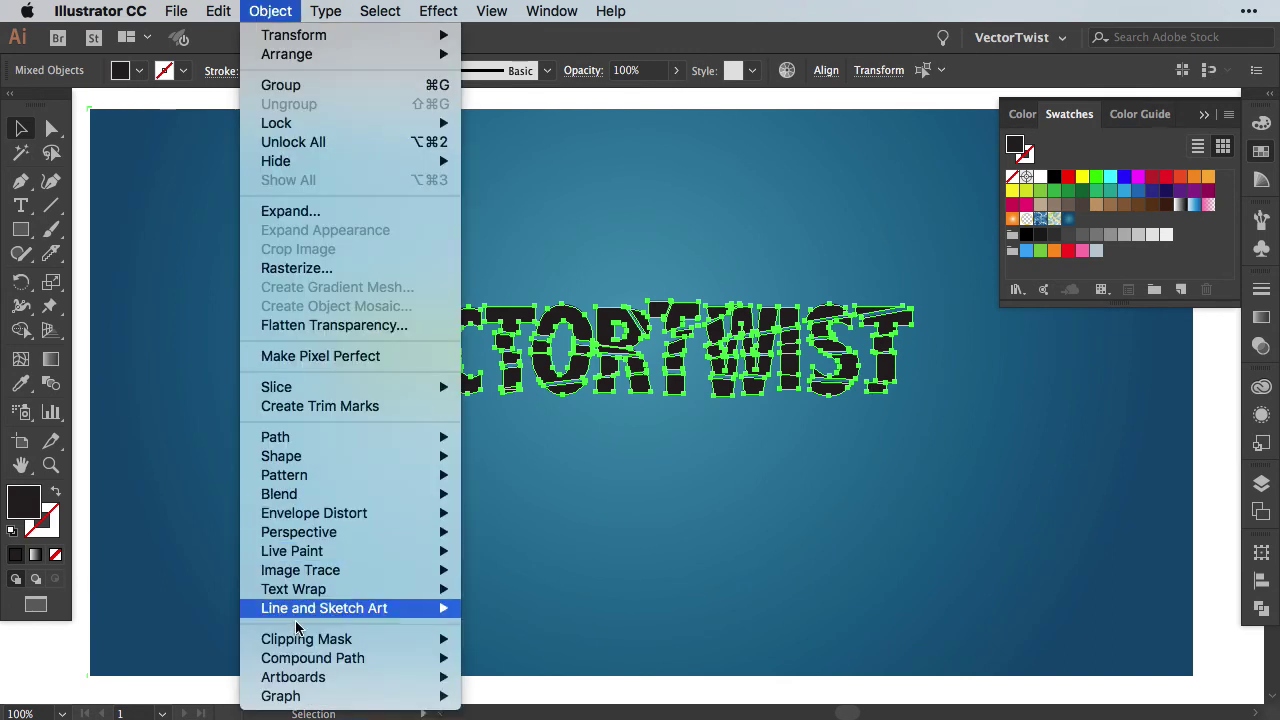
mouse_move(329, 670)
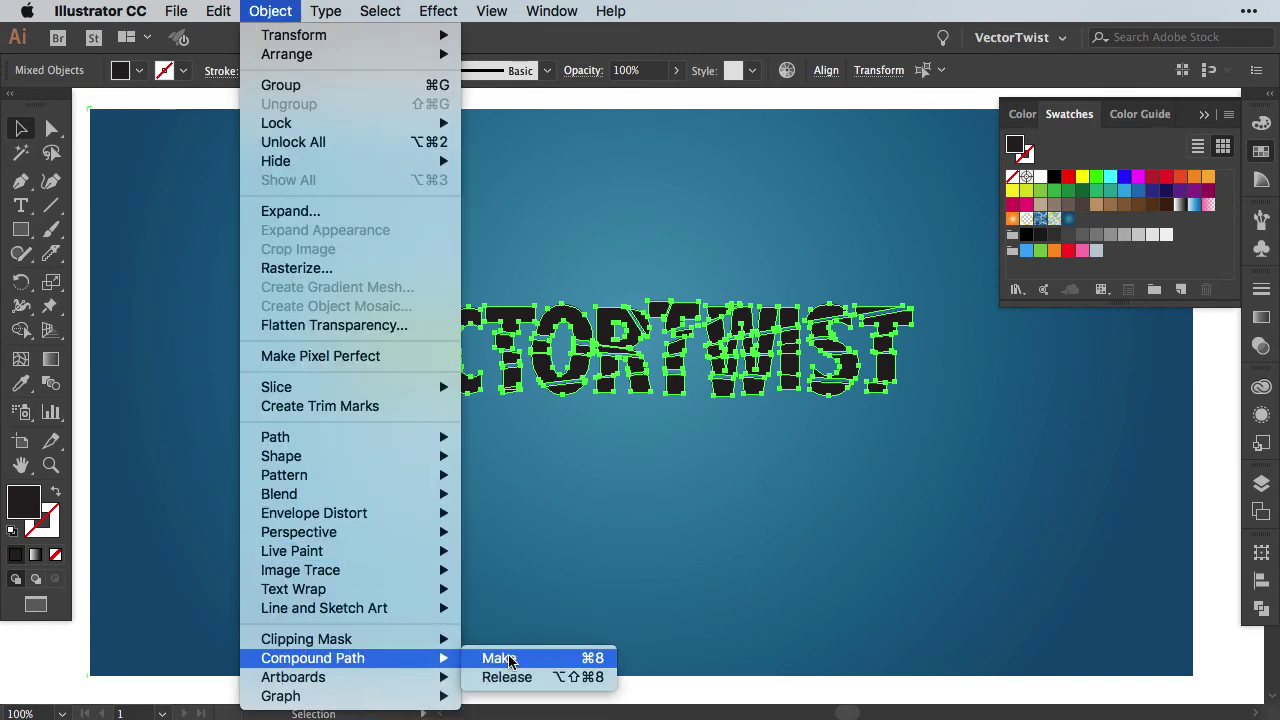
left_click(533, 660)
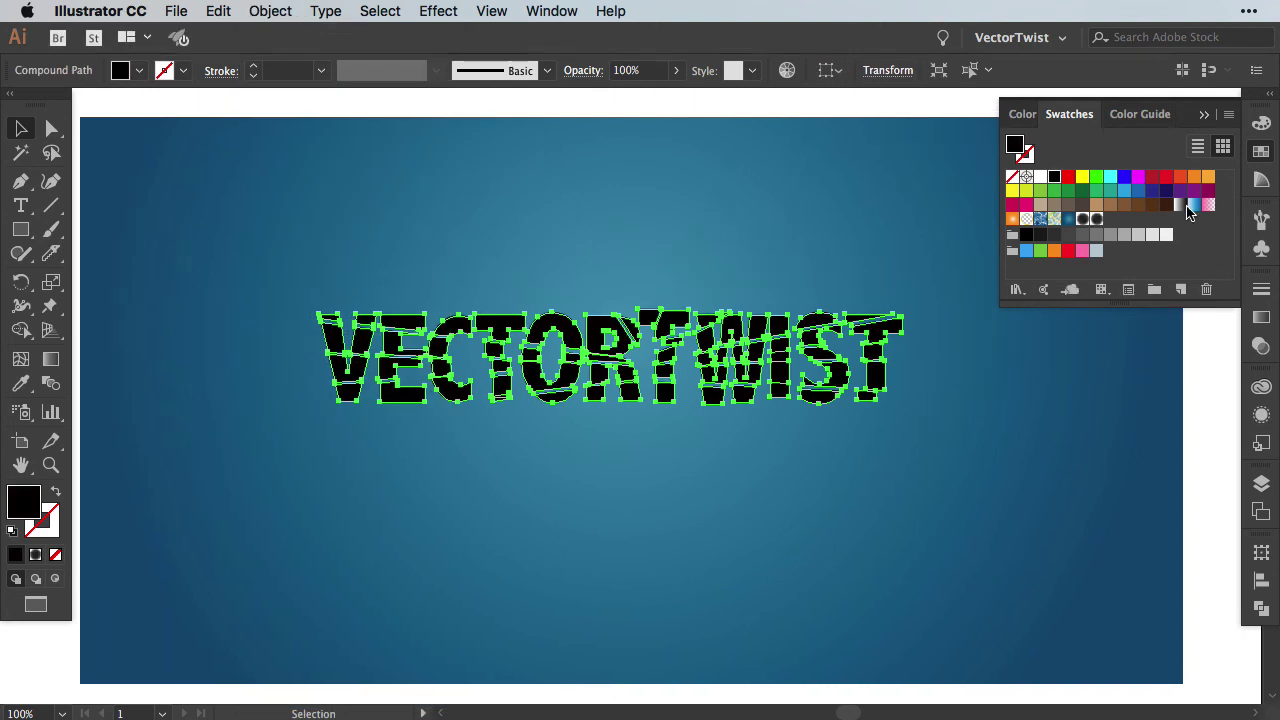
left_click(1180, 205)
left_click(1220, 443)
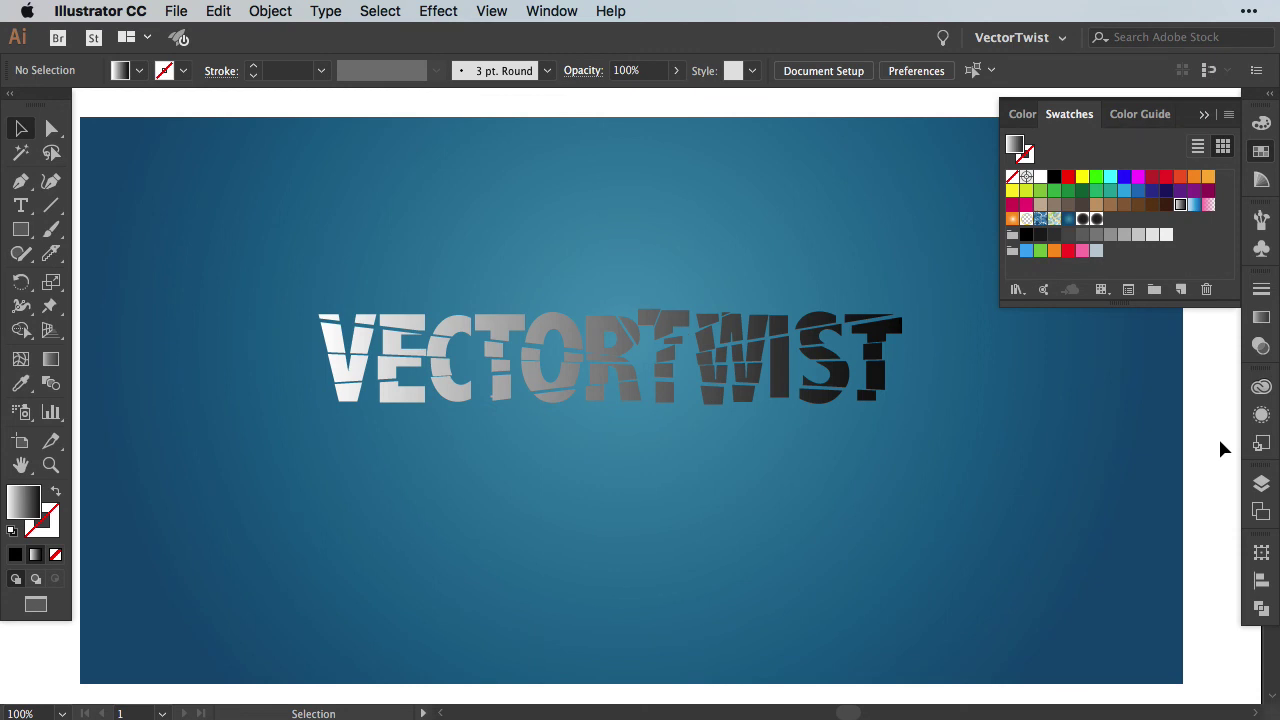
left_click(778, 368)
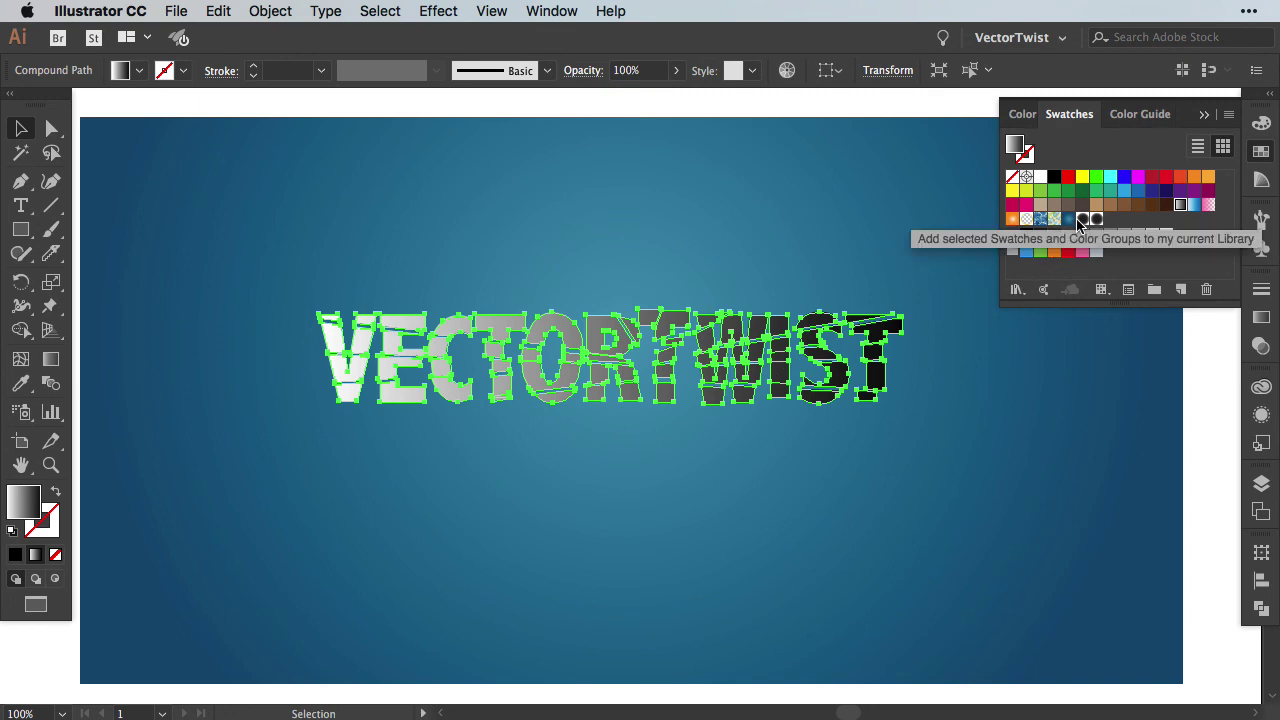
Fill the text with the black radial gradient and widen it across the whole word
left_click(1084, 221)
key("g")
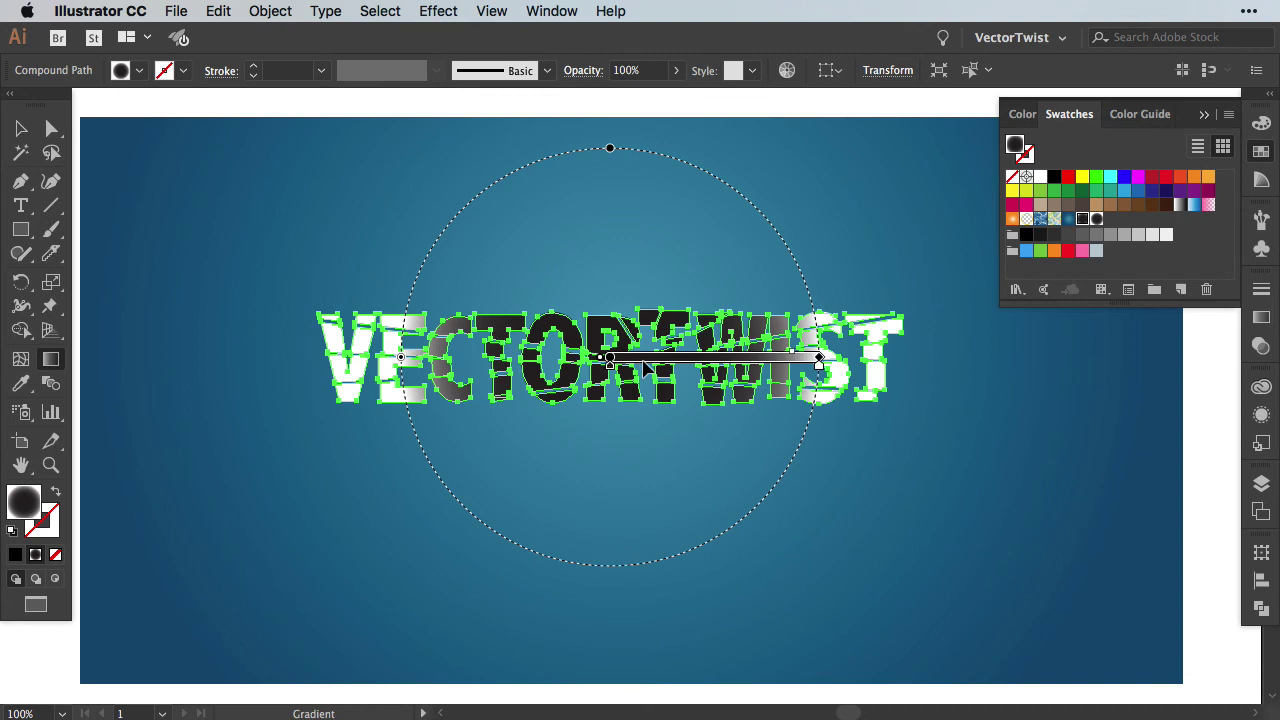
left_click_drag(818, 357, 911, 358)
key("v")
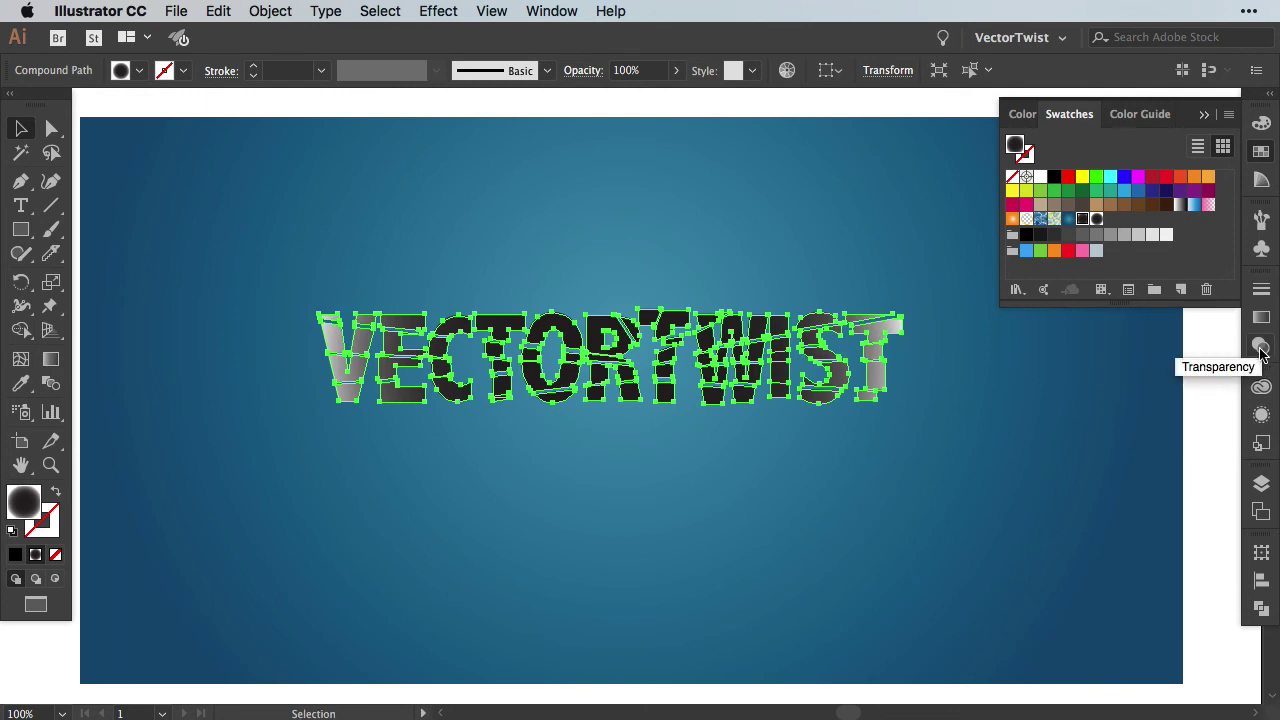
Set the text's blending mode to Color Dodge, then deselect
left_click(1261, 346)
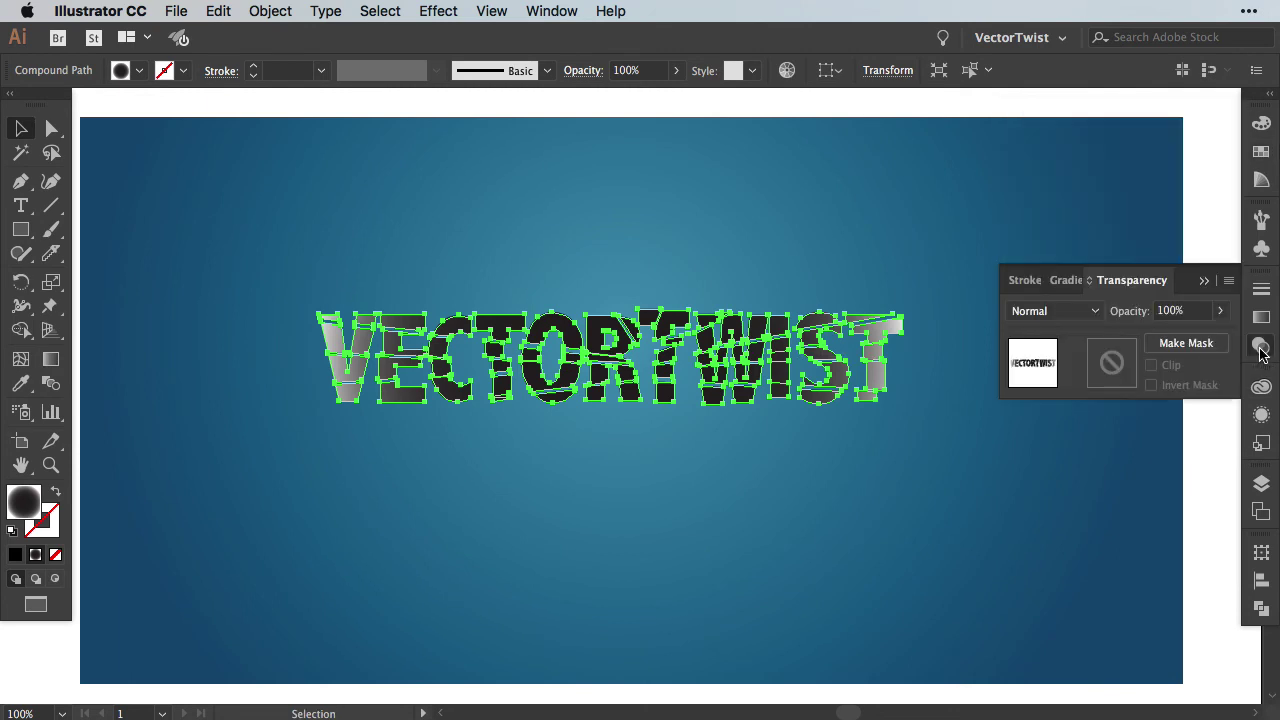
left_click(1070, 315)
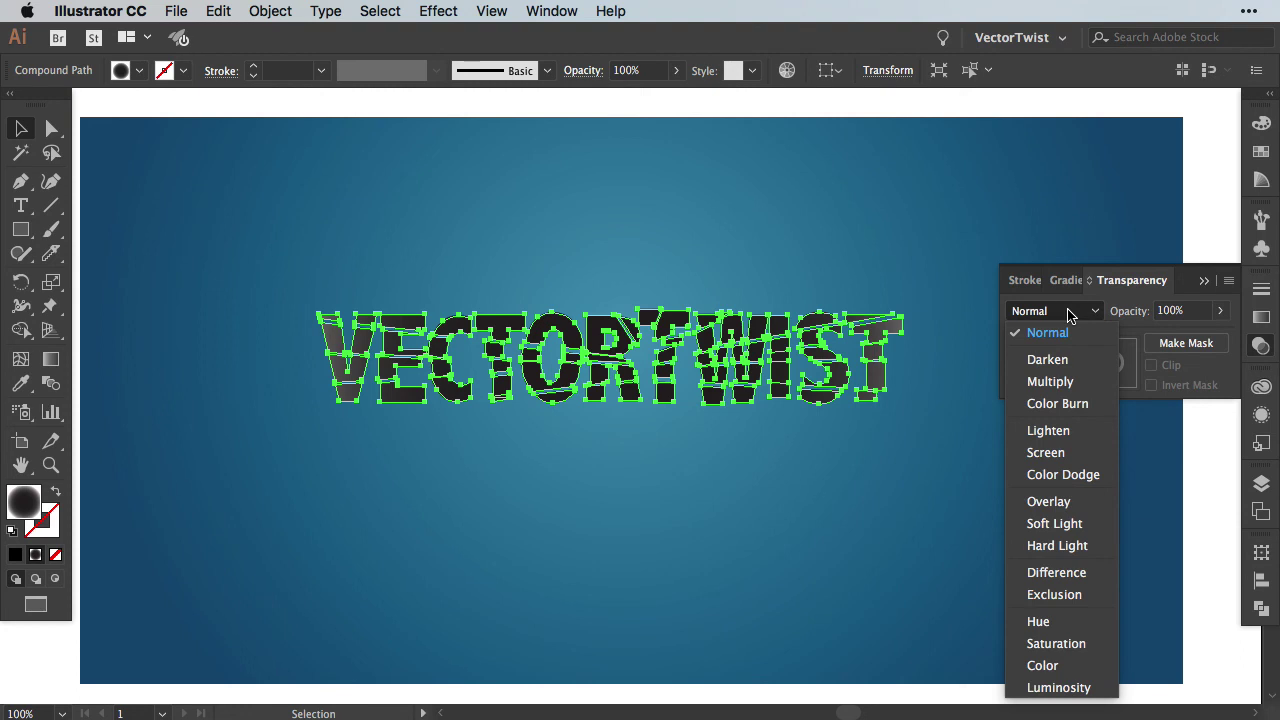
left_click(1063, 474)
left_click(1210, 390)
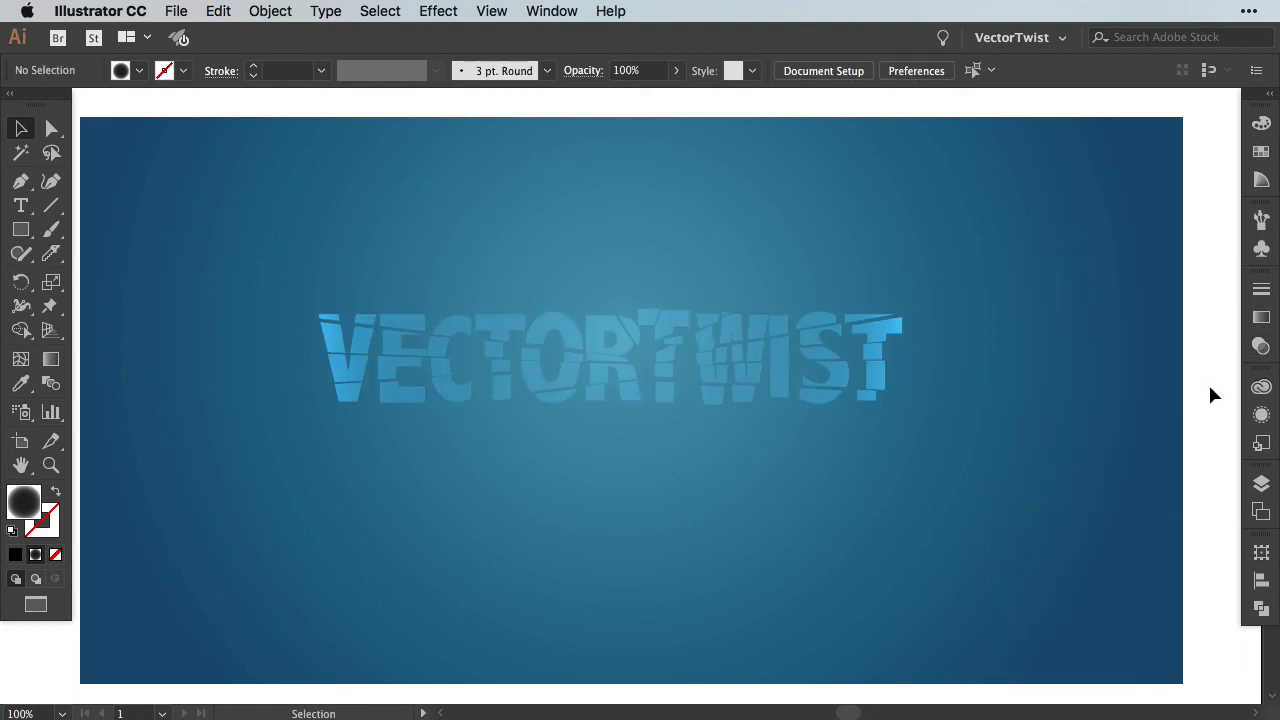
Select the VECTORTWIST compound path and apply the 3D Extrude & Bevel effect
left_click(670, 358)
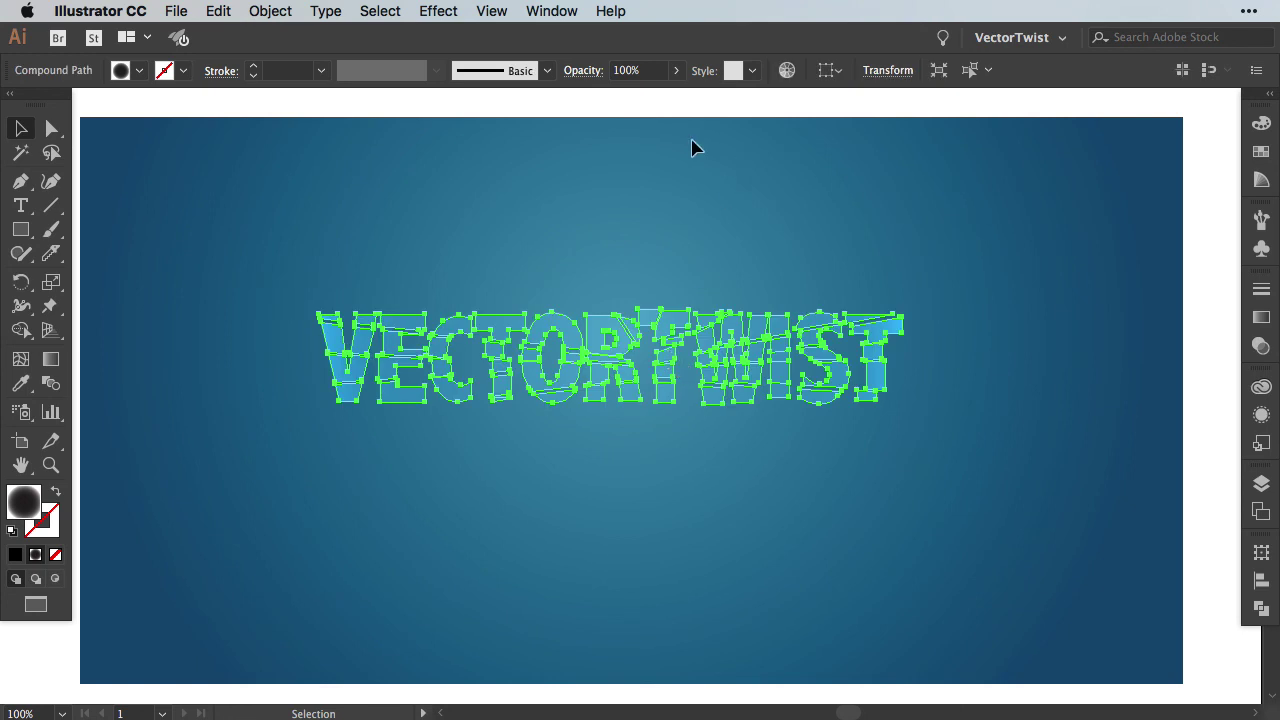
left_click(431, 13)
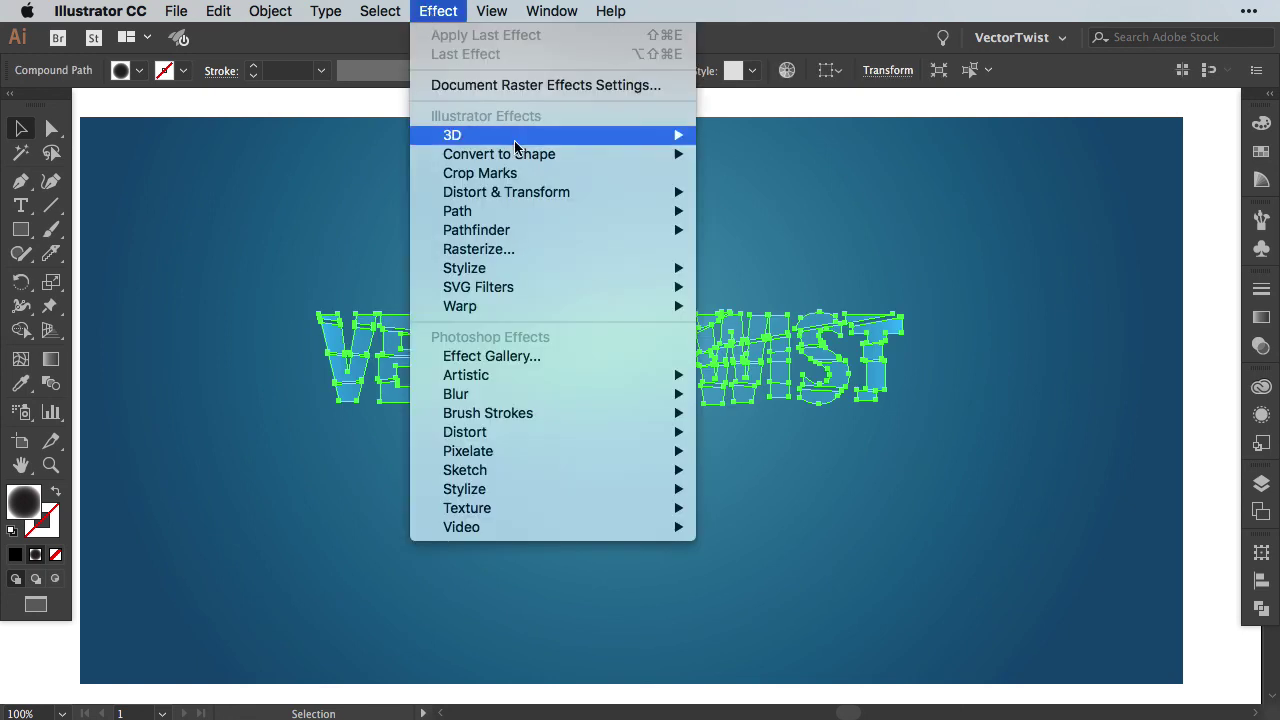
mouse_move(529, 137)
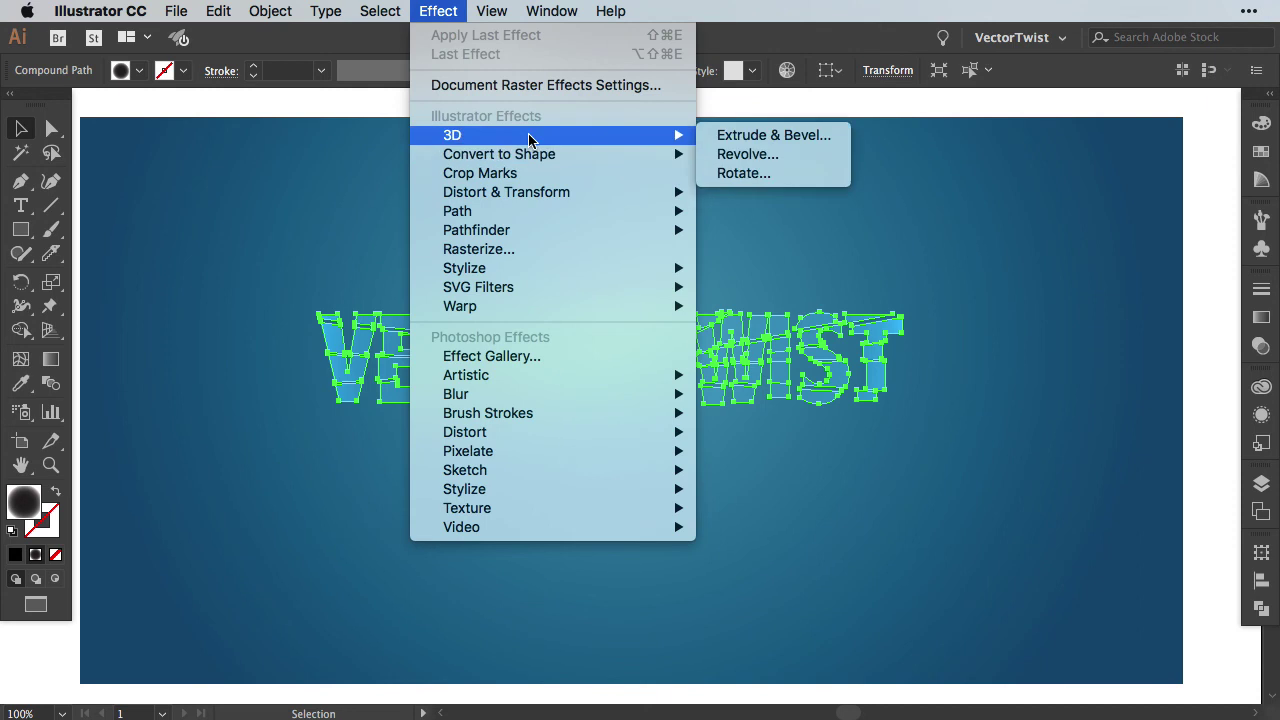
left_click(789, 138)
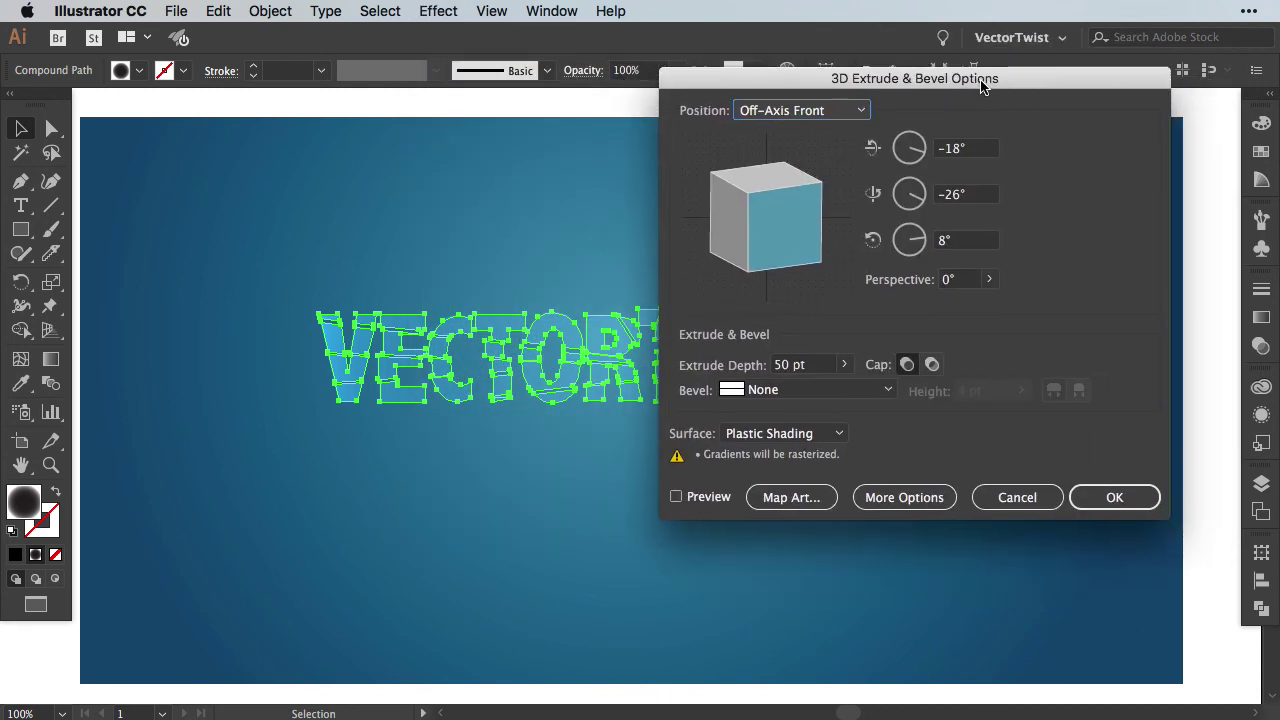
Set all rotation angles to 0°, tilt about 6° forward, preview and apply the extrusion
left_click(953, 148)
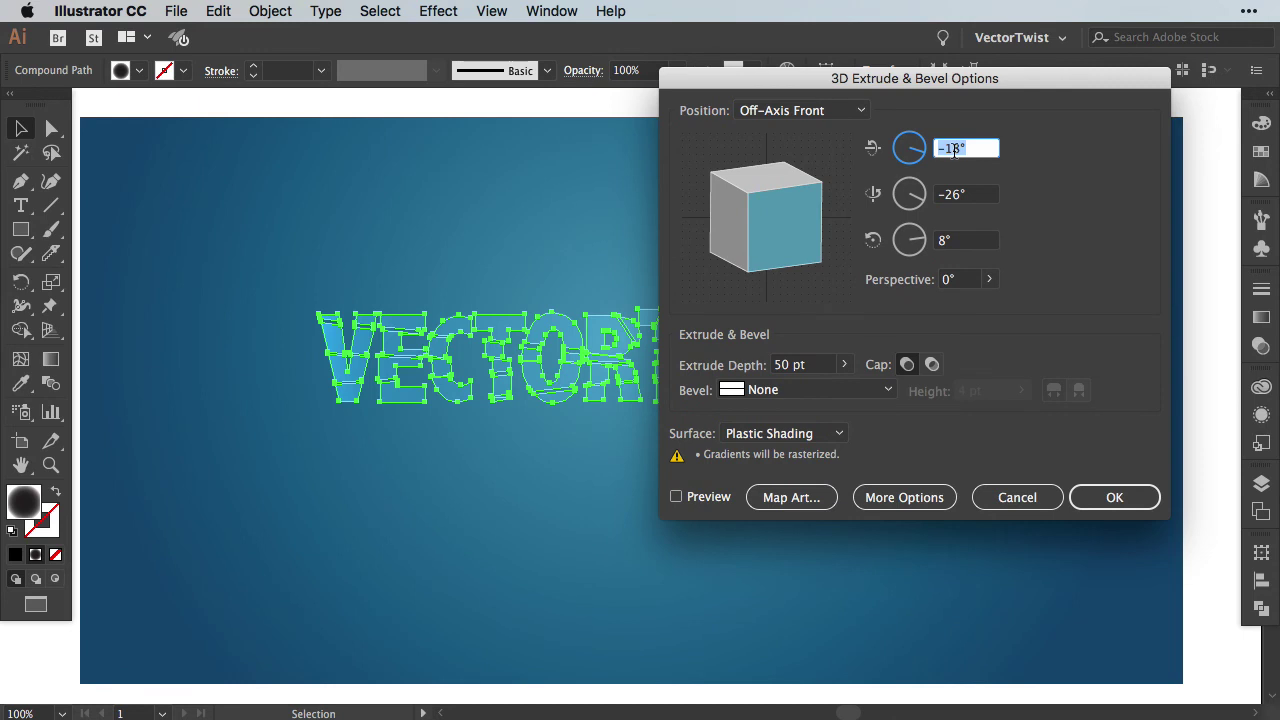
type("0")
left_click(960, 194)
type("0")
left_click(955, 240)
type("0")
key("Tab")
left_click_drag(762, 174, 763, 172)
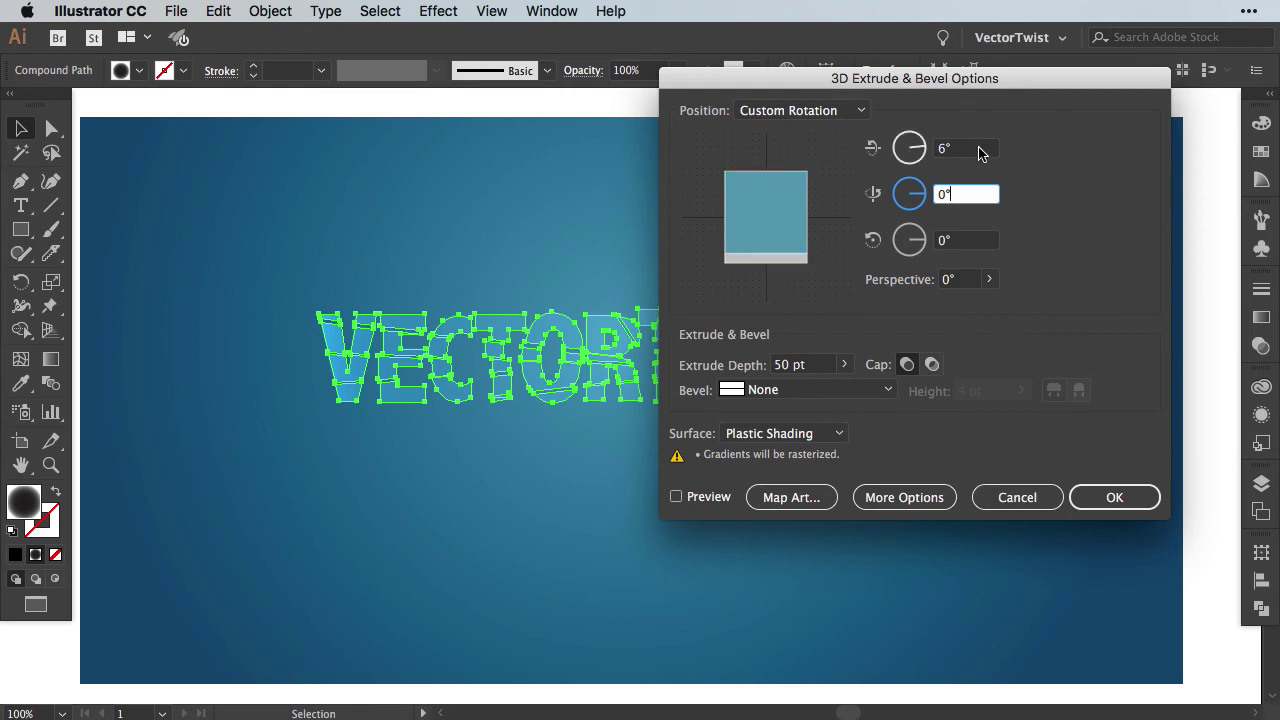
left_click(677, 498)
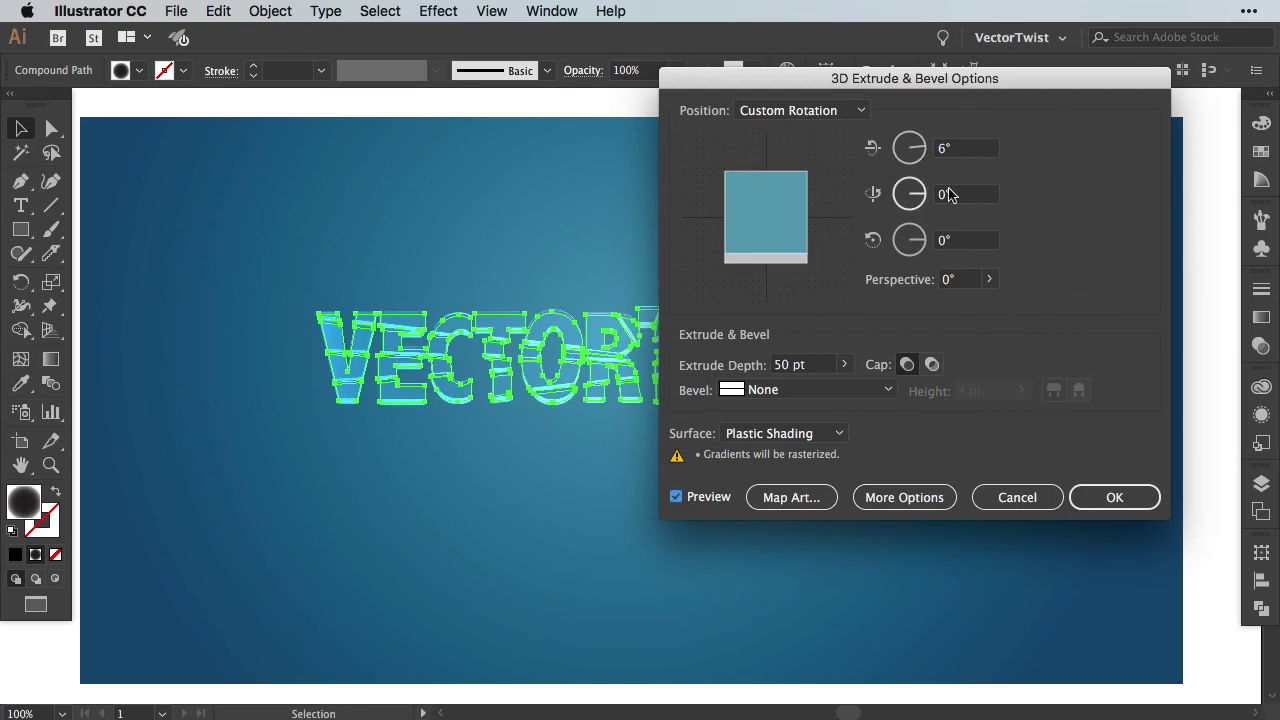
left_click(1114, 497)
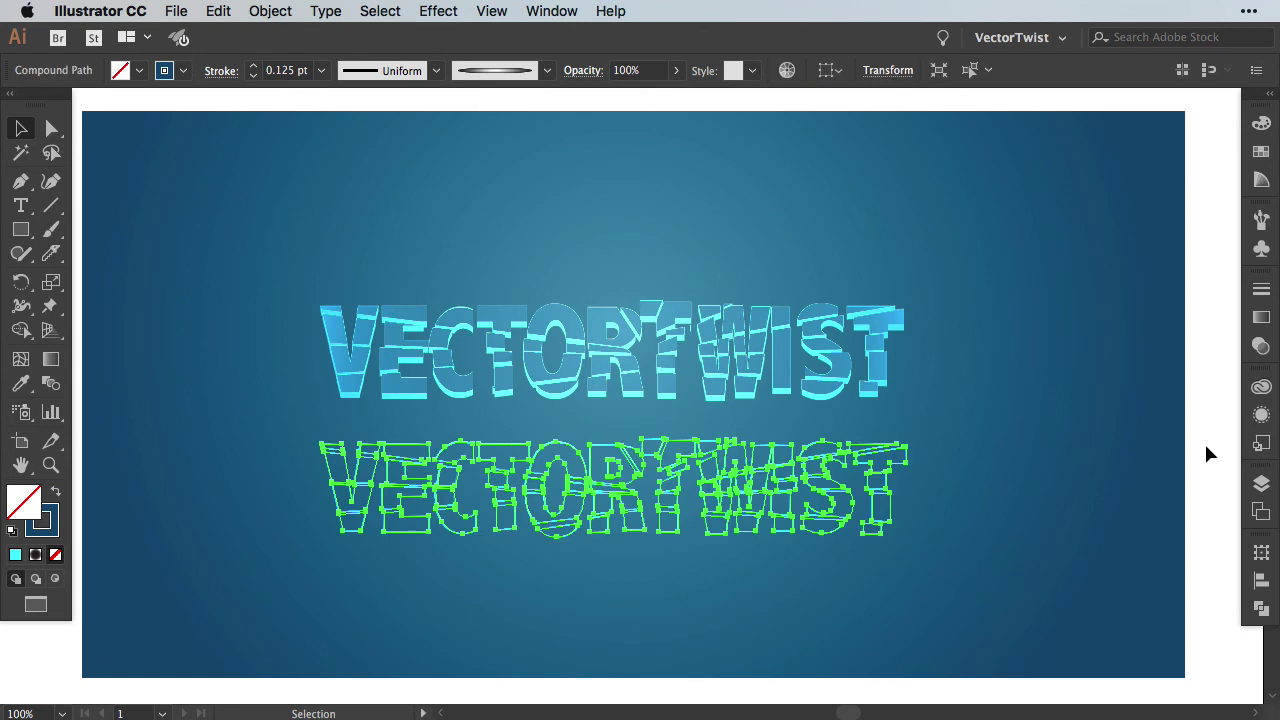
Paste an outlined copy of VECTORTWIST below the original
left_click(1206, 449)
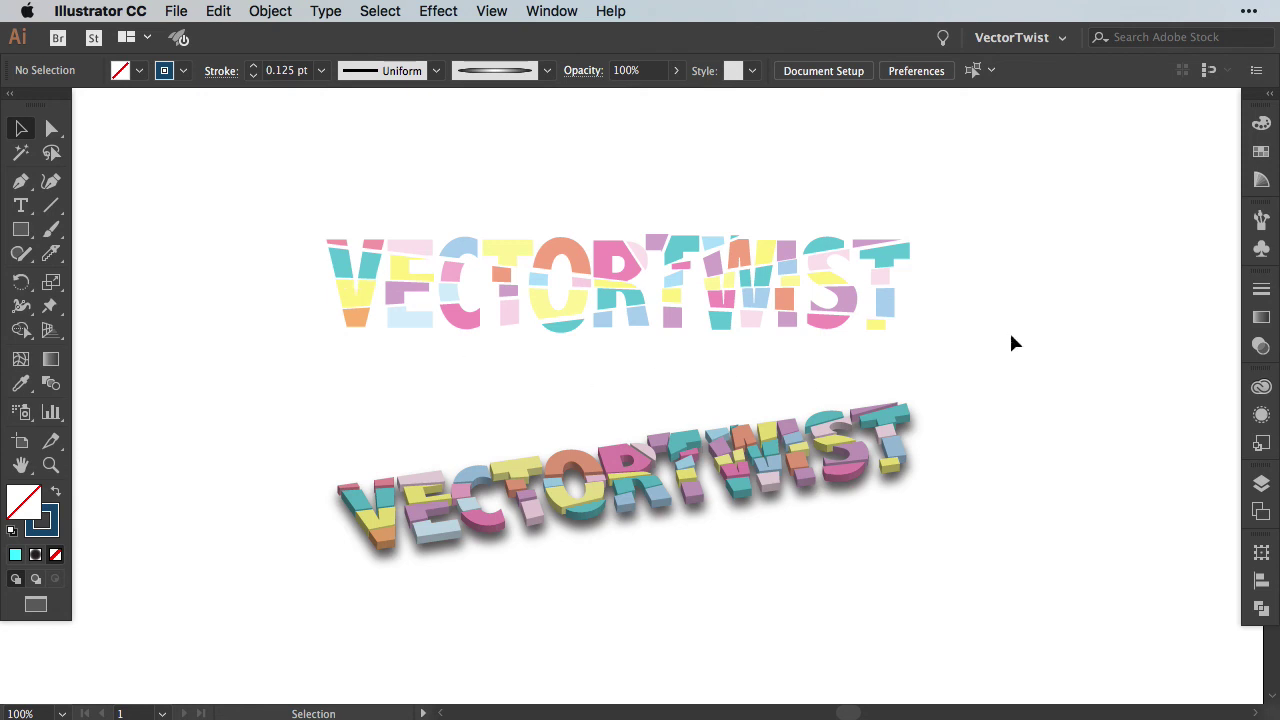
Select the lower 3D pastel example and inspect its 3D Extrude & Bevel settings in Appearance
left_click(590, 501)
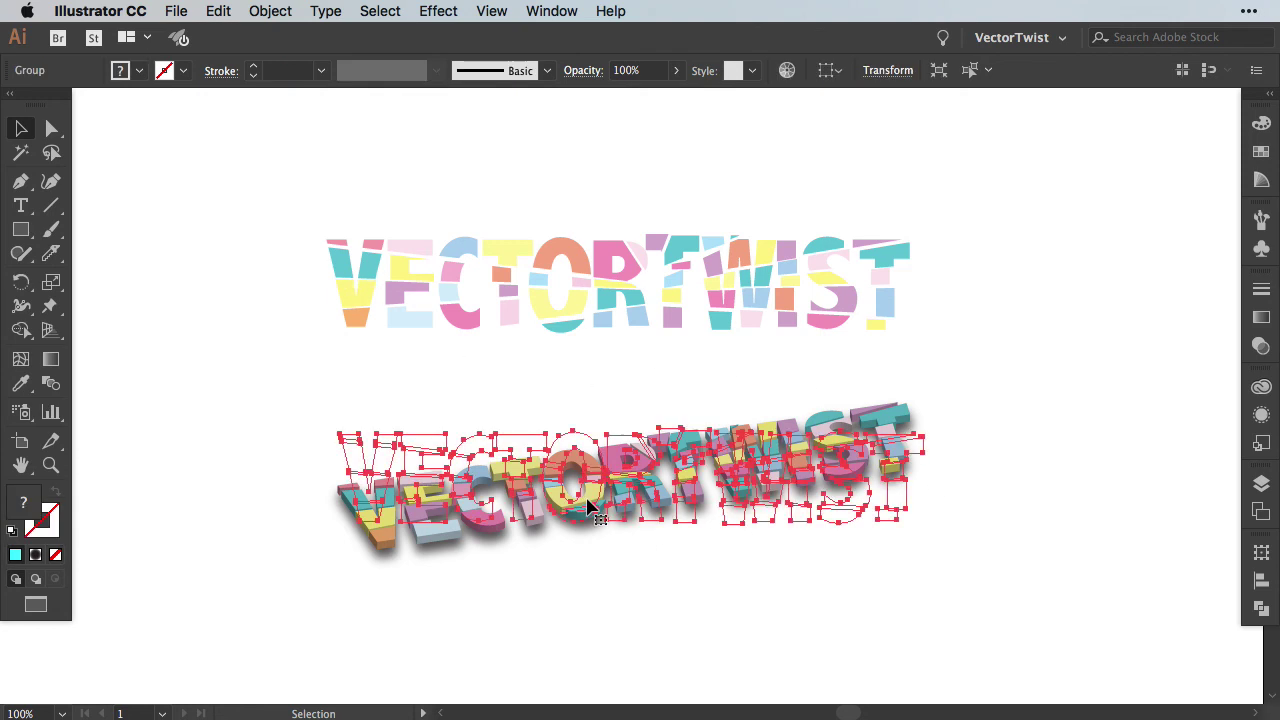
left_click(978, 416)
left_click(852, 470)
left_click(1261, 415)
left_click(1128, 462)
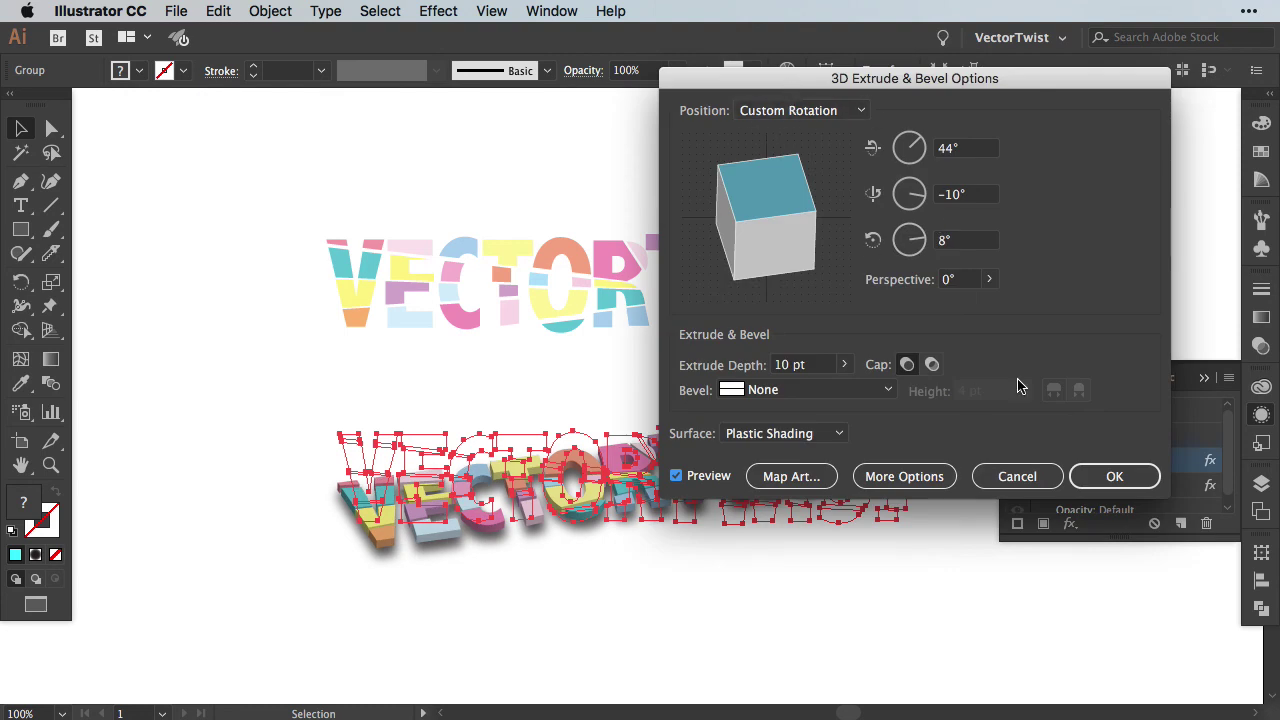
left_click(1114, 476)
left_click(1107, 415)
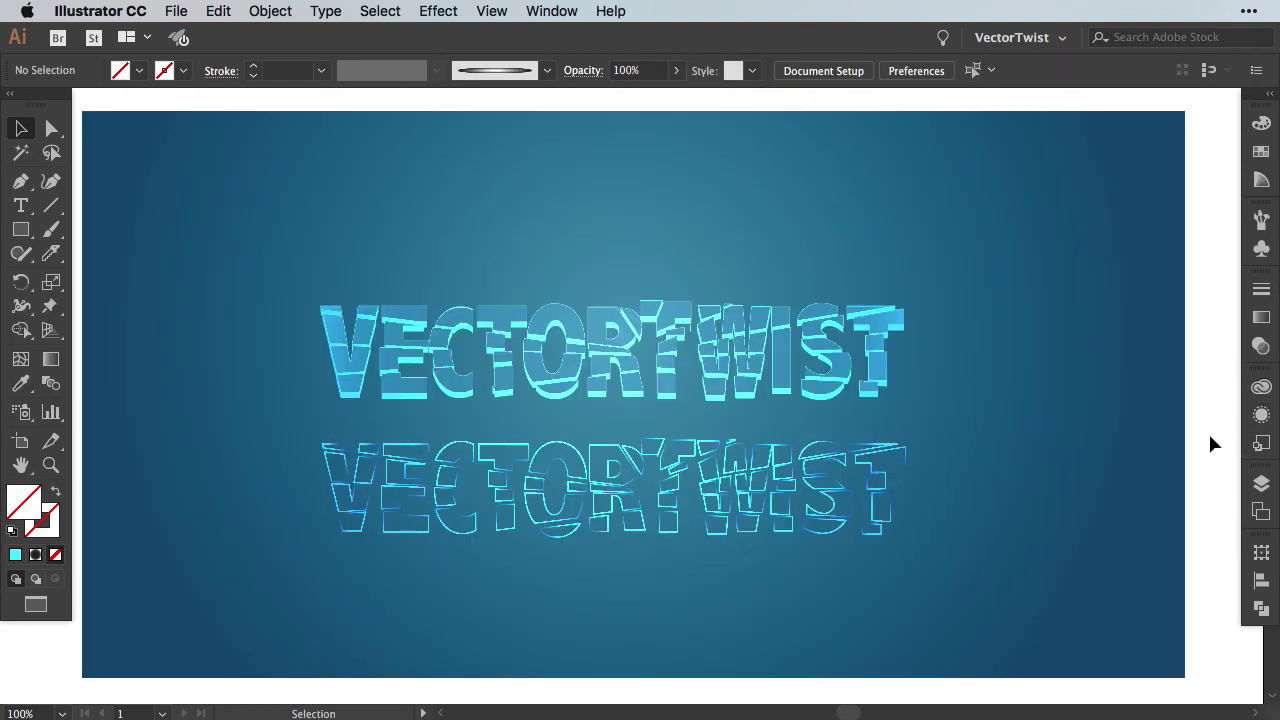